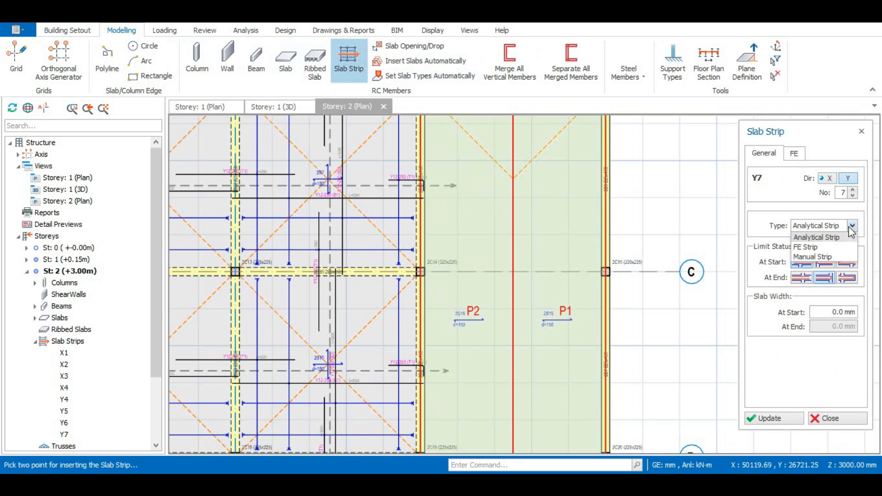
Set the slab strip type to FE Strip and choose the FE strip layout option.
click(828, 242)
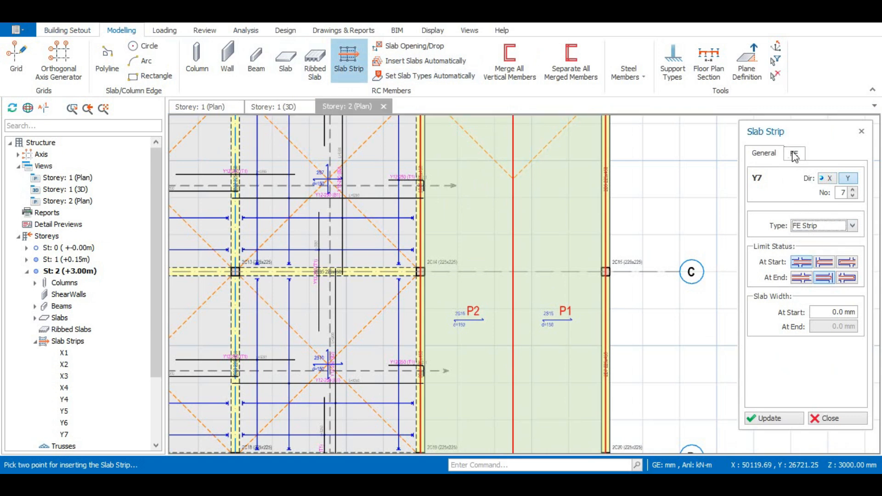
click(794, 154)
click(835, 227)
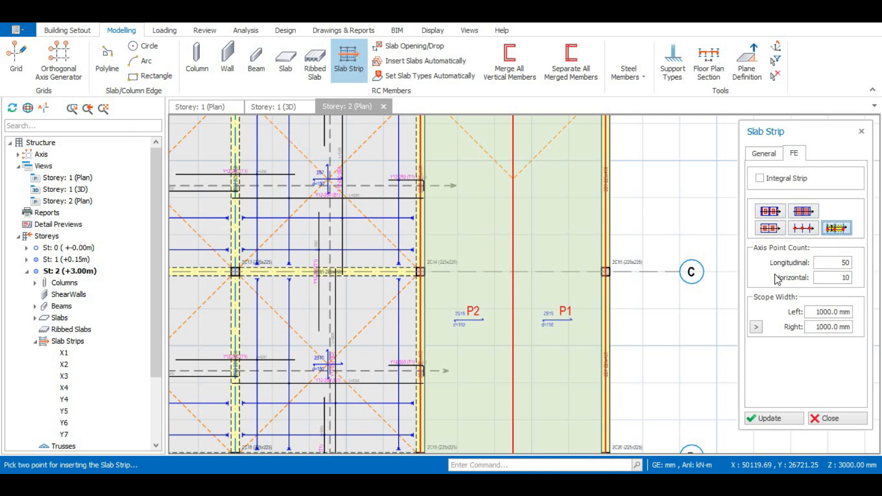
Set the slab strip direction to X and return to the FE settings.
scroll(491, 203, down, 3)
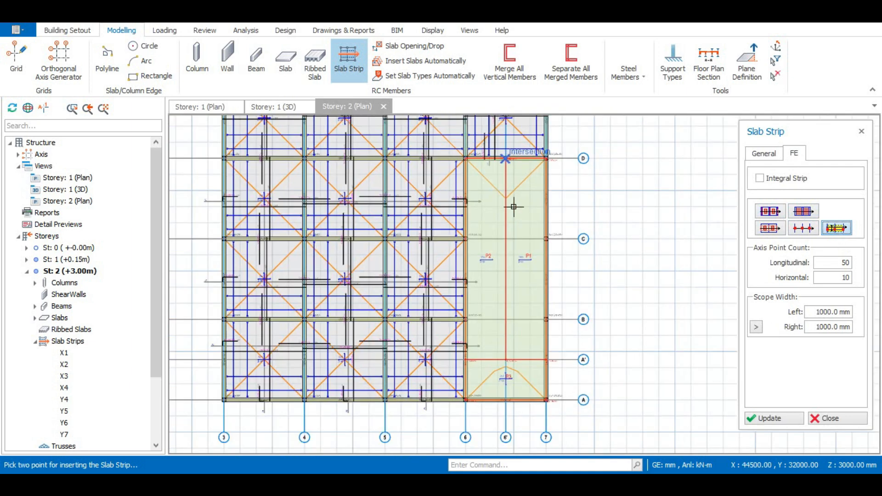
click(780, 154)
click(828, 179)
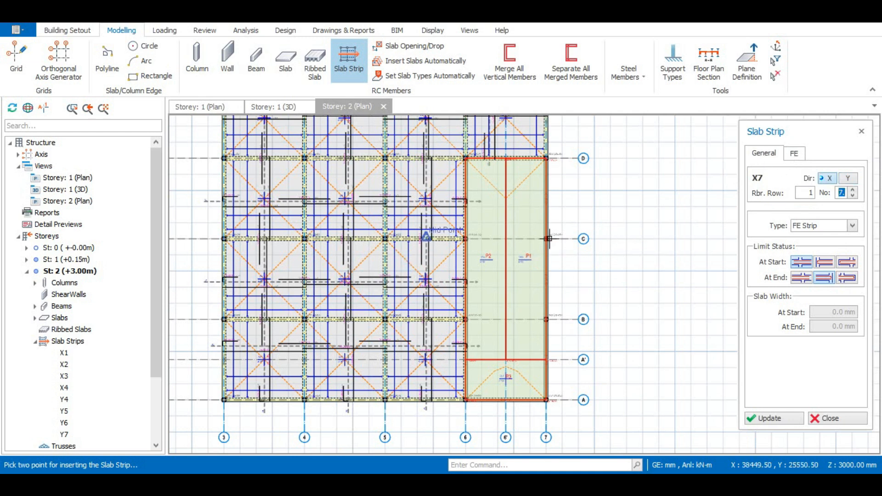
click(800, 156)
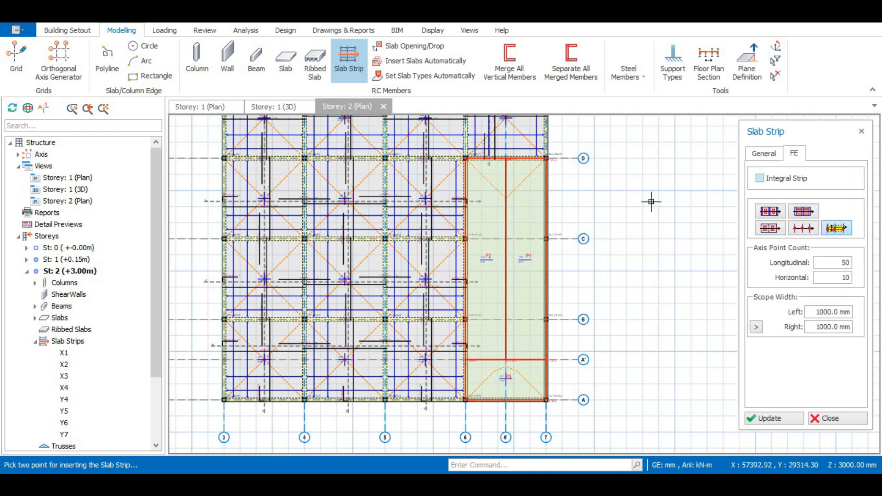
Place the X-direction slab strip across panels P2 and P1 near axis C.
scroll(462, 156, up, 2)
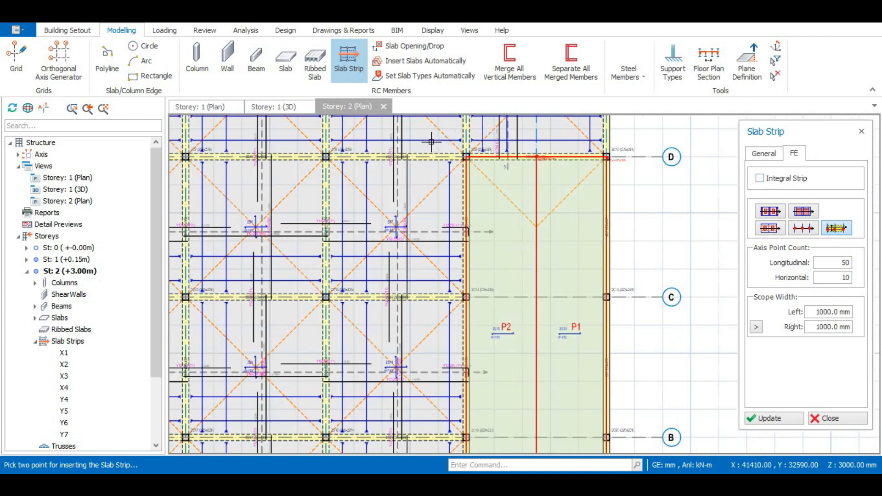
scroll(442, 147, down, 2)
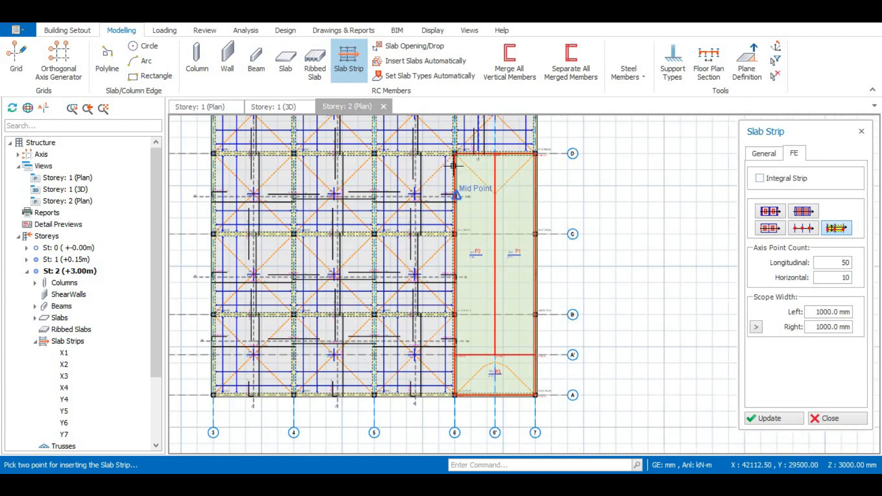
scroll(460, 175, up, 1)
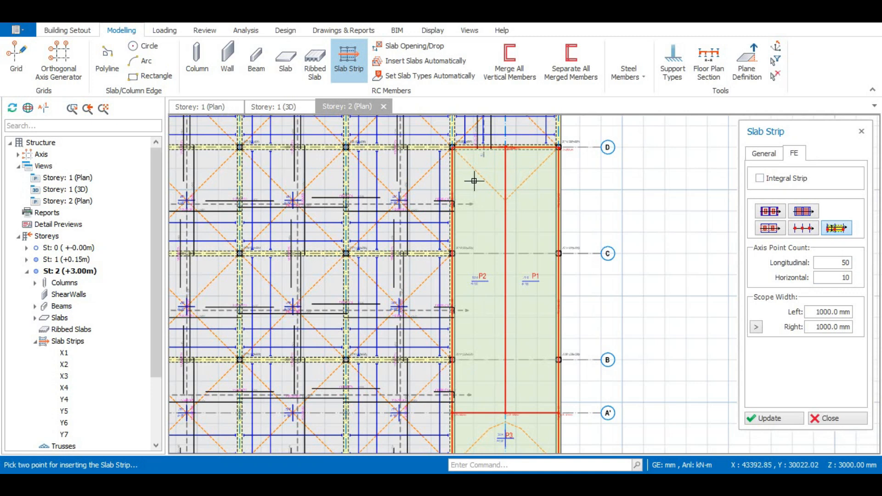
click(764, 153)
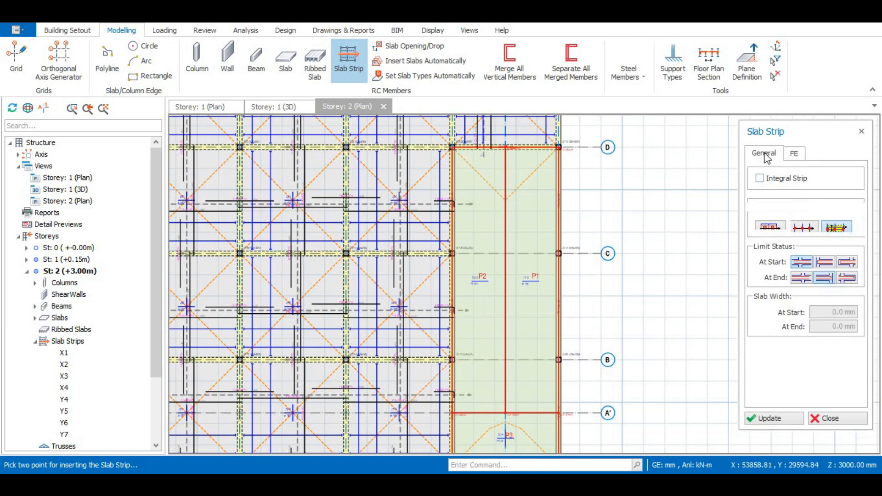
click(799, 155)
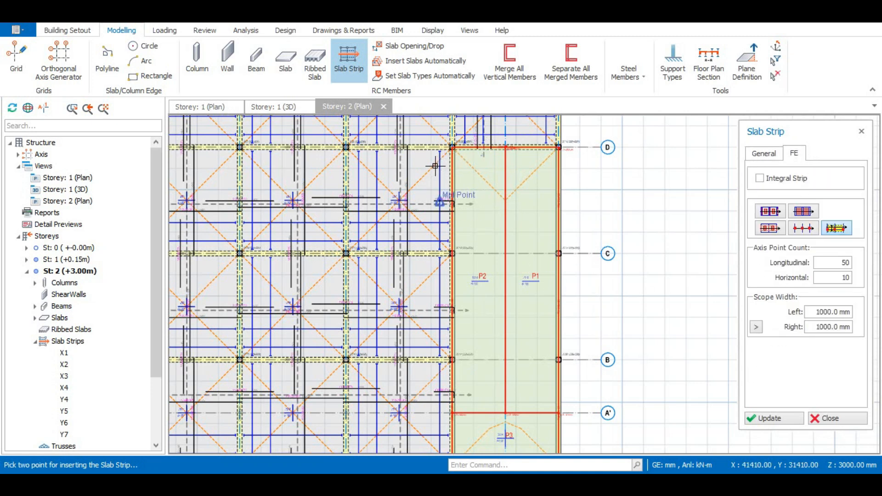
scroll(445, 157, up, 1)
scroll(445, 157, down, 1)
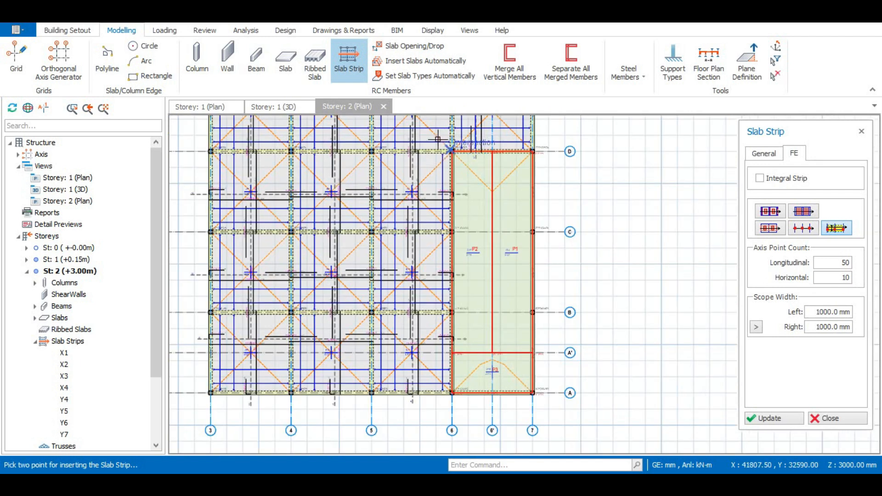
scroll(441, 132, up, 1)
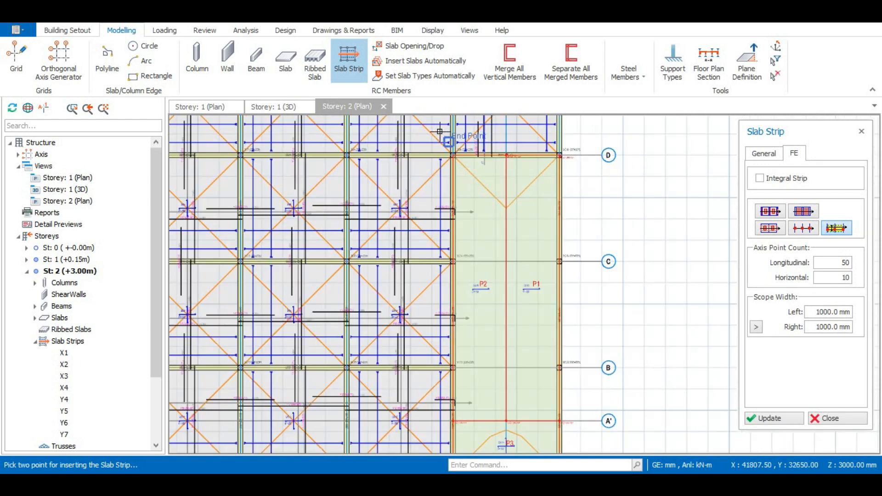
scroll(499, 185, down, 1)
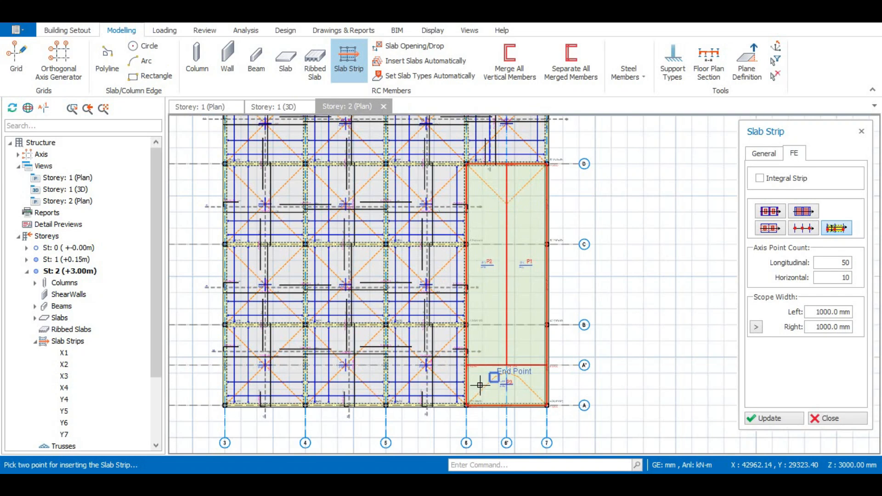
scroll(470, 407, up, 1)
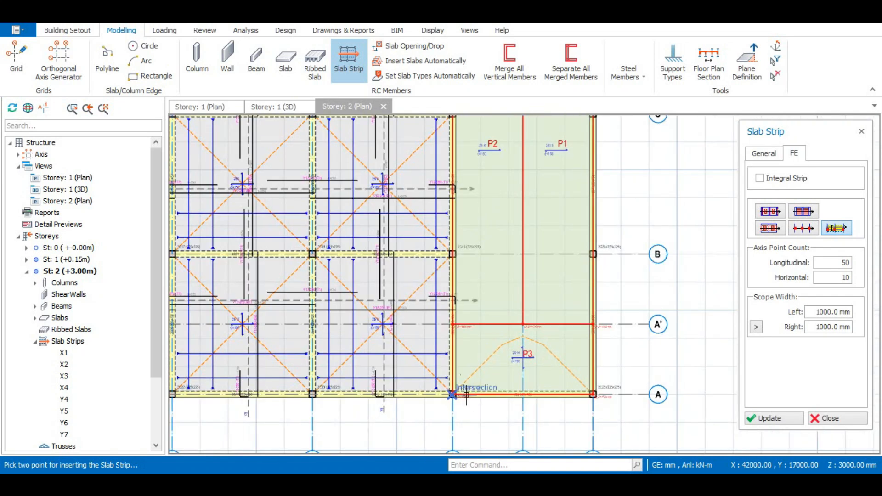
scroll(457, 379, down, 1)
scroll(454, 267, down, 1)
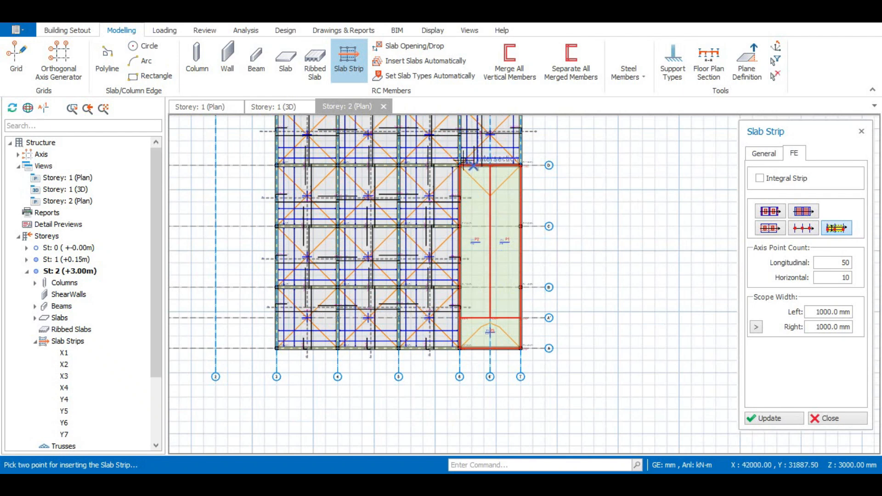
scroll(457, 158, up, 1)
scroll(440, 170, down, 2)
scroll(444, 311, up, 2)
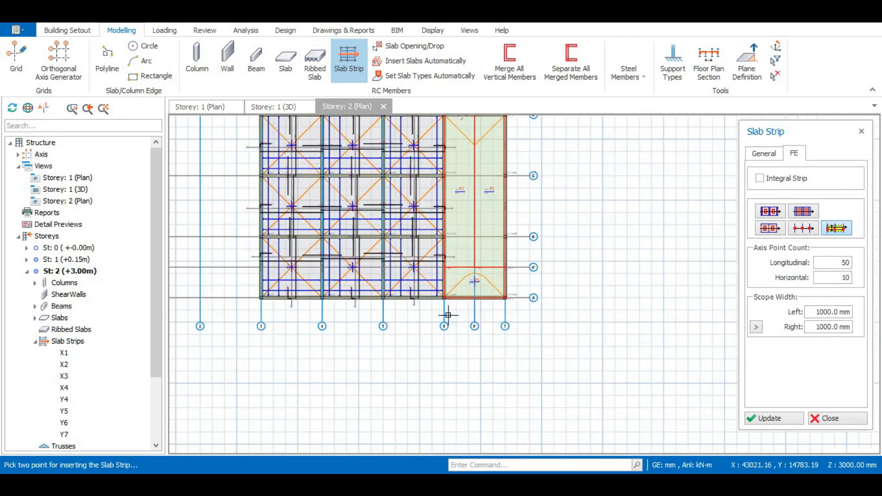
scroll(438, 290, down, 2)
scroll(427, 143, up, 2)
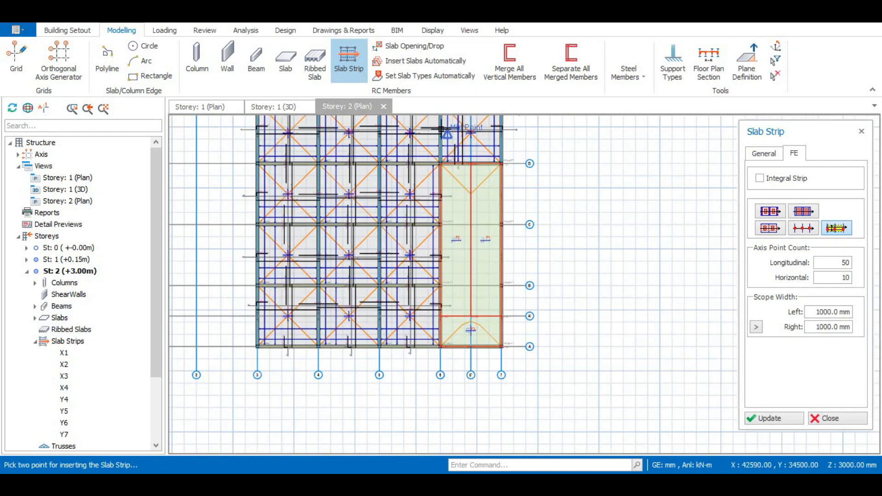
scroll(425, 158, up, 2)
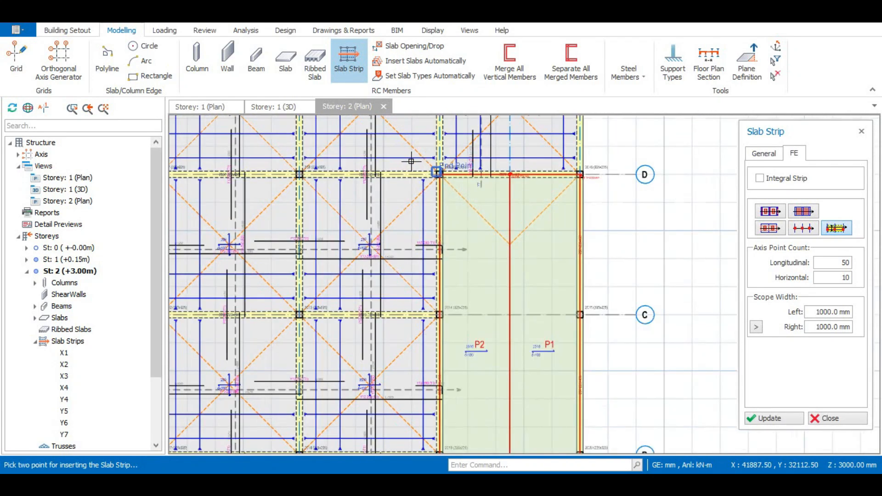
scroll(425, 160, down, 2)
scroll(427, 154, up, 2)
scroll(422, 159, down, 2)
scroll(422, 175, up, 2)
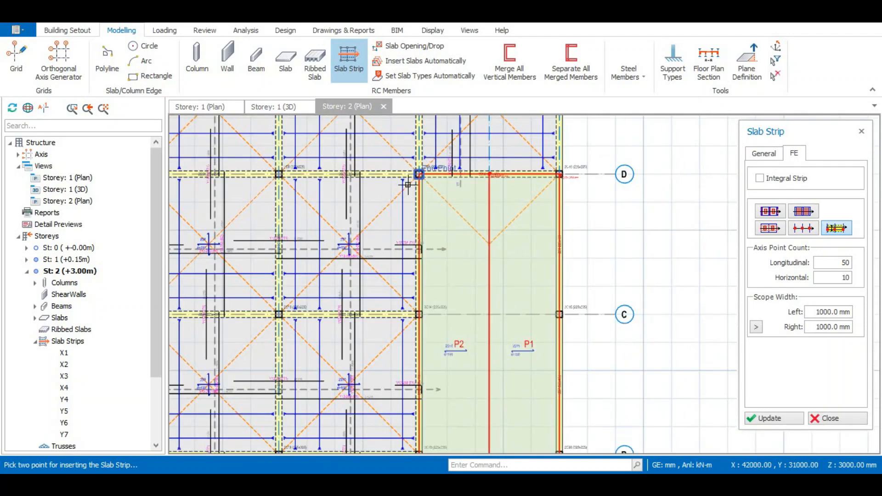
scroll(401, 209, down, 1)
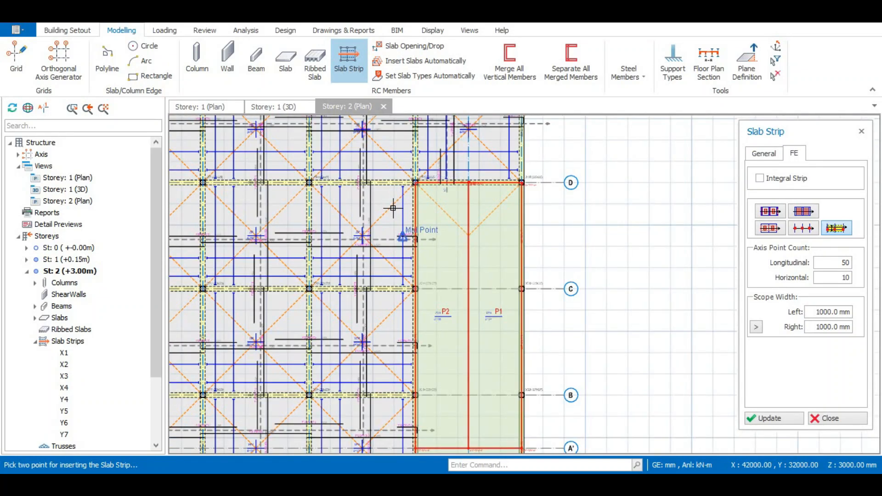
scroll(396, 285, down, 1)
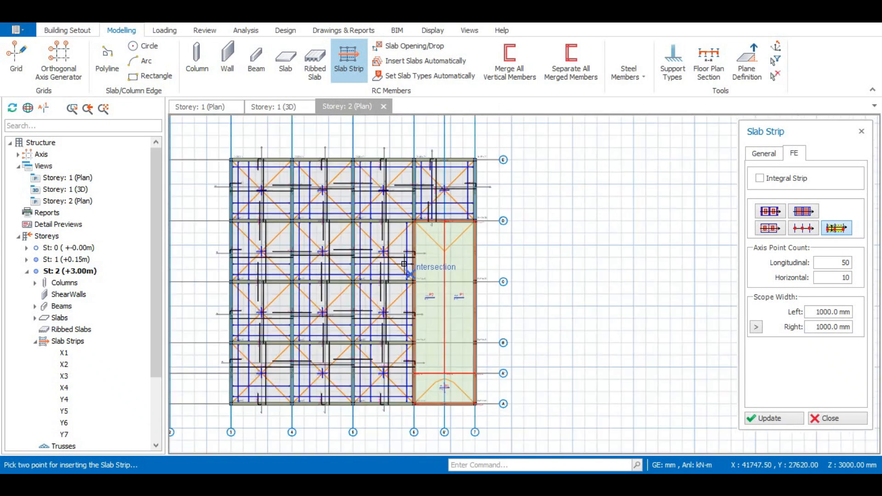
scroll(396, 294, up, 1)
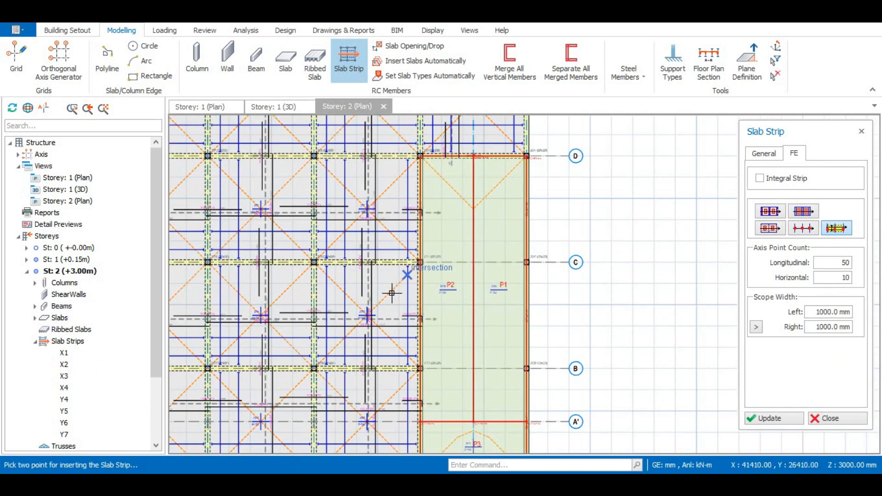
click(392, 293)
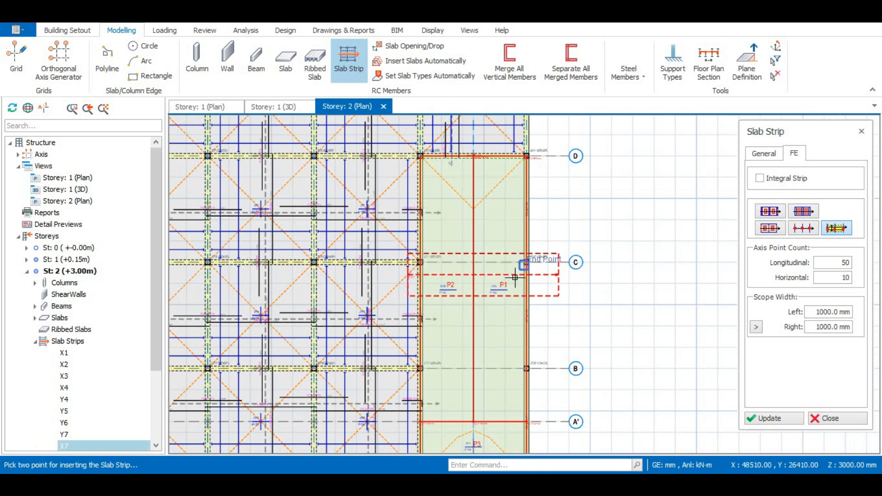
Set the strip's left scope width to 5450 mm and update the strip.
scroll(522, 244, up, 2)
scroll(484, 269, up, 2)
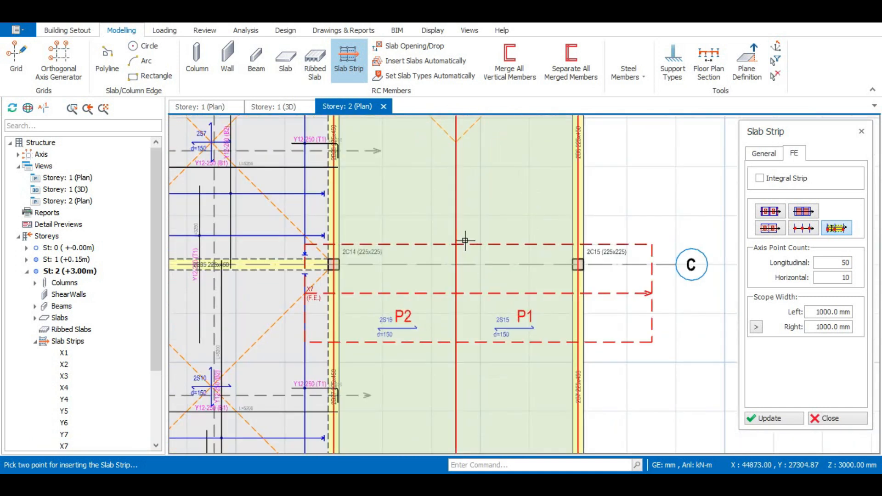
scroll(472, 248, down, 2)
scroll(460, 236, up, 1)
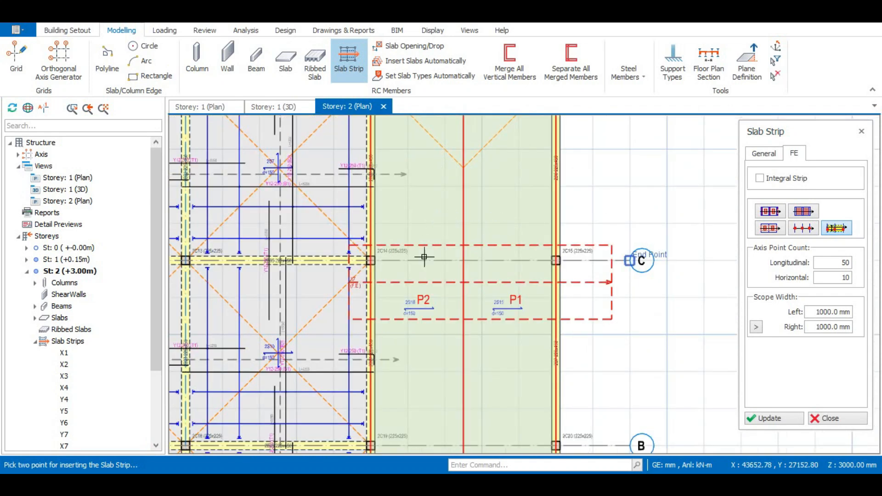
scroll(432, 257, down, 3)
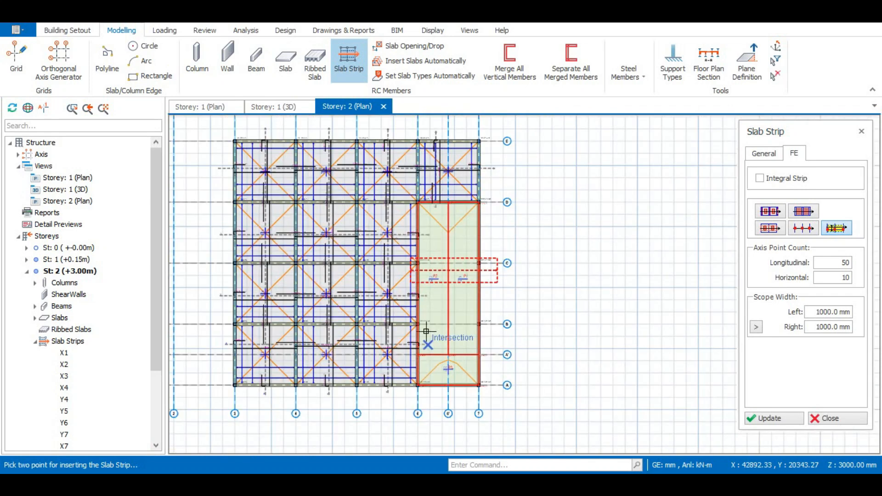
scroll(448, 349, down, 2)
scroll(443, 298, up, 2)
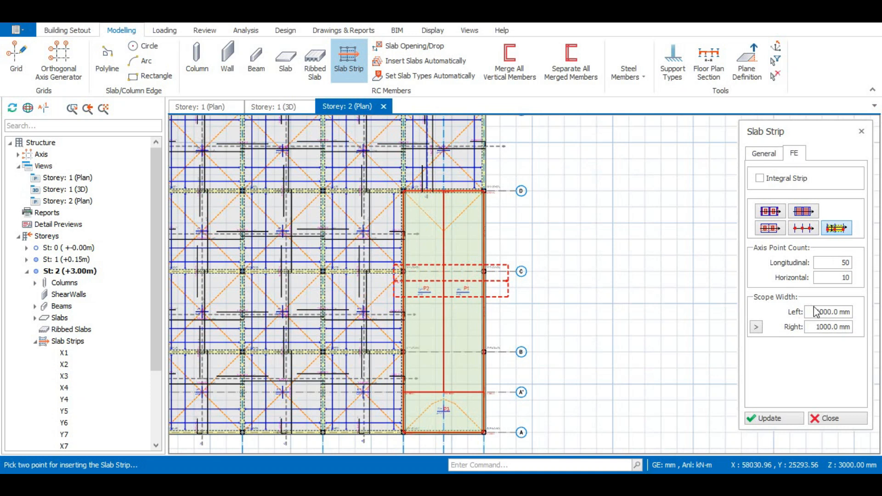
drag(822, 312, 828, 315)
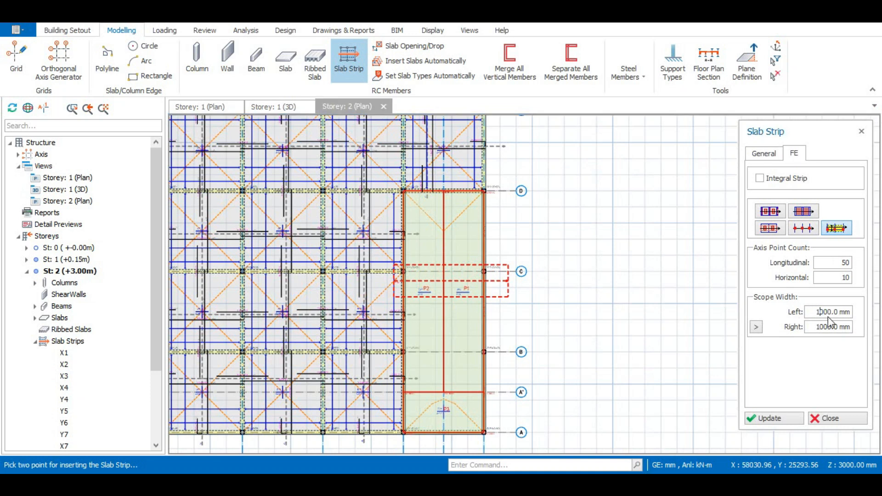
click(775, 417)
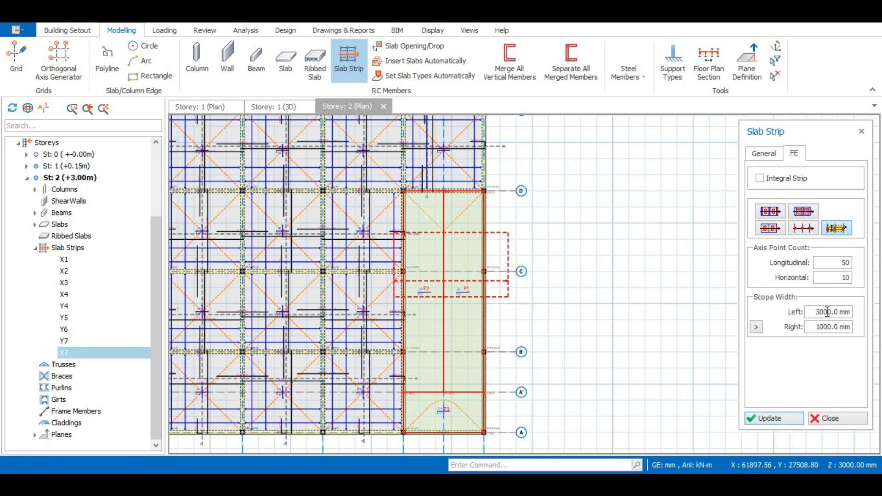
click(776, 418)
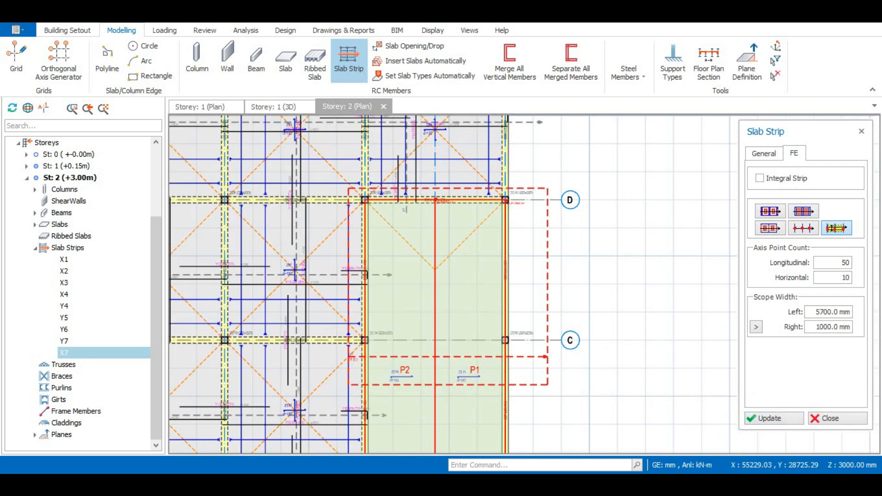
click(786, 417)
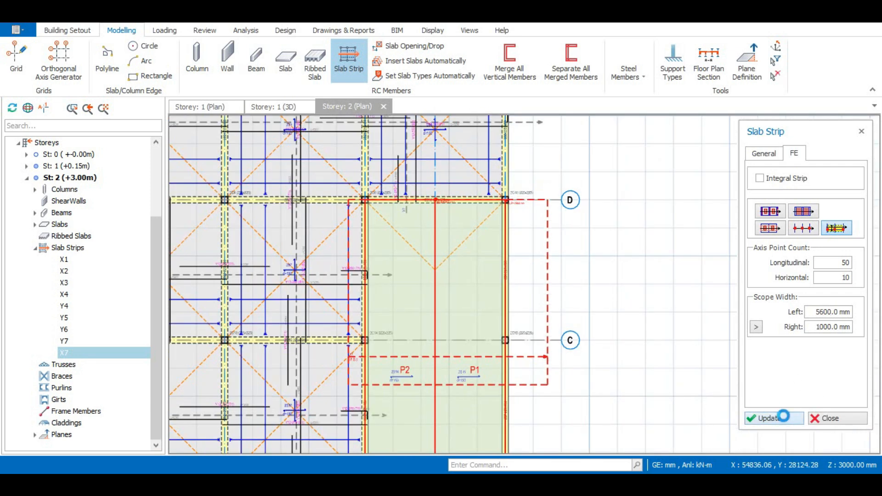
click(779, 417)
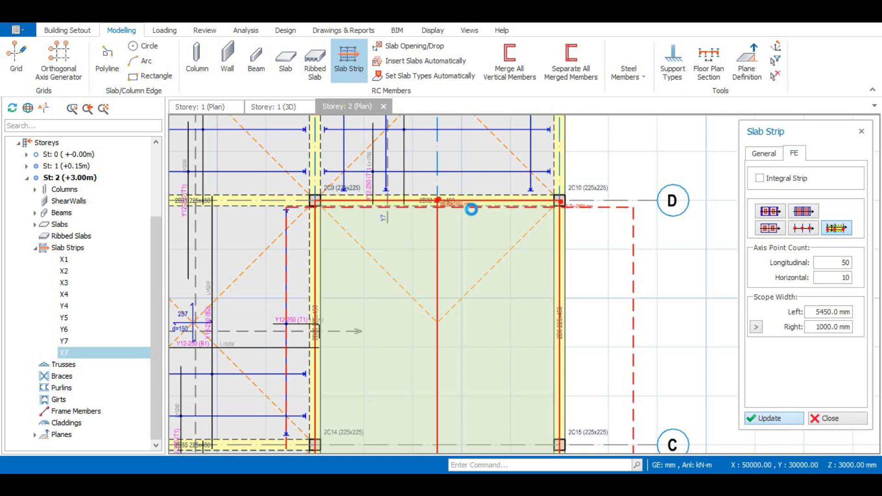
Set the strip's right scope width to 9300 mm and update the strip.
scroll(403, 188, up, 3)
scroll(472, 275, down, 7)
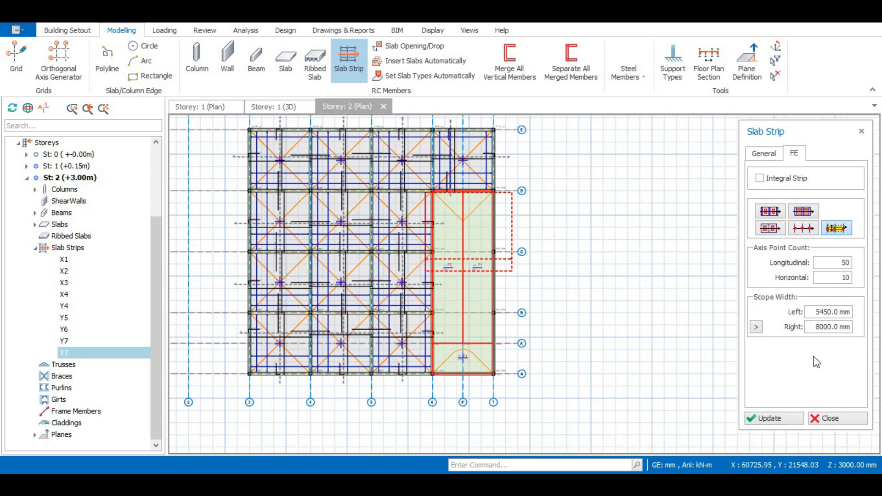
scroll(528, 330, up, 2)
click(817, 326)
key(BackSpace)
text(10)
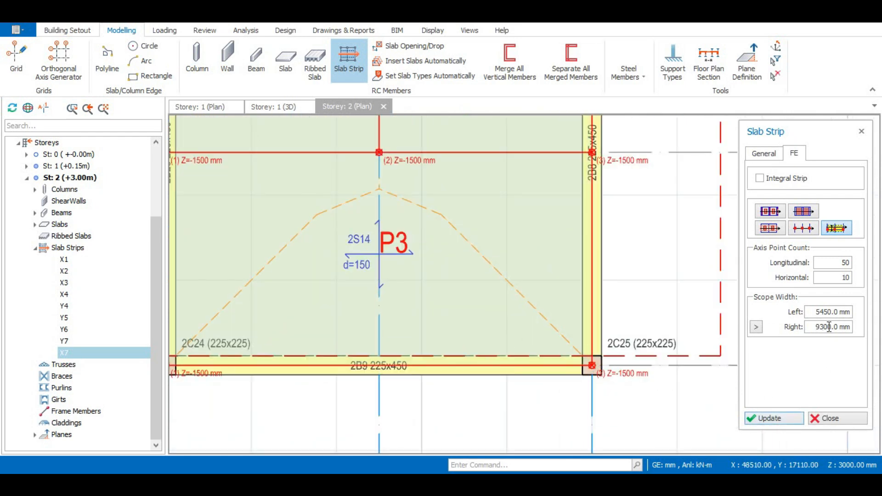
key(Delete)
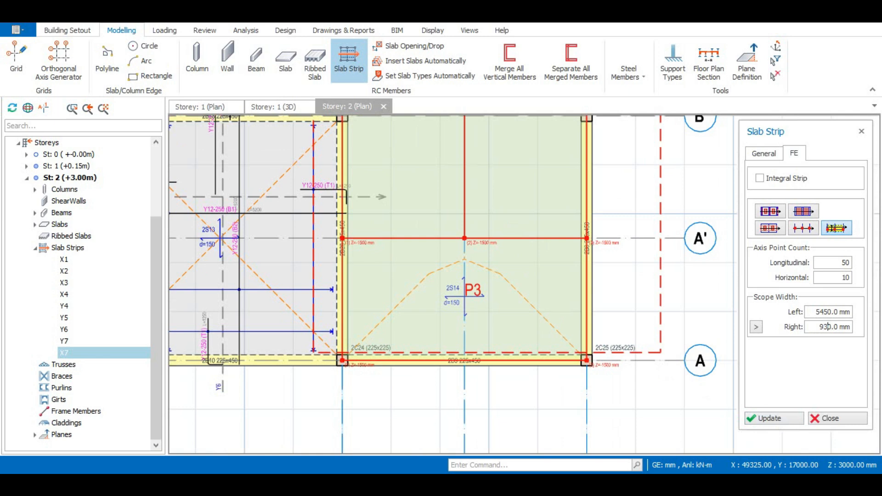
click(780, 417)
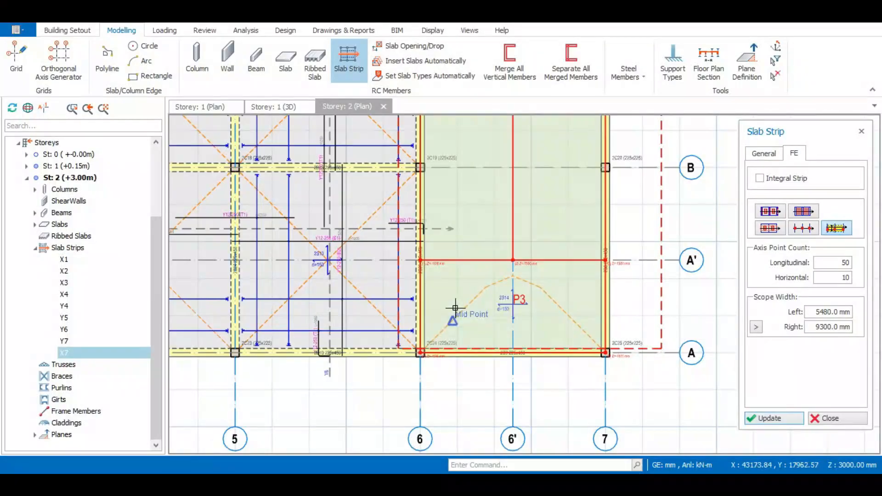
Set the strip direction to Y and turn on the Integral Strip option in the FE settings.
scroll(462, 322, up, 3)
scroll(463, 334, down, 3)
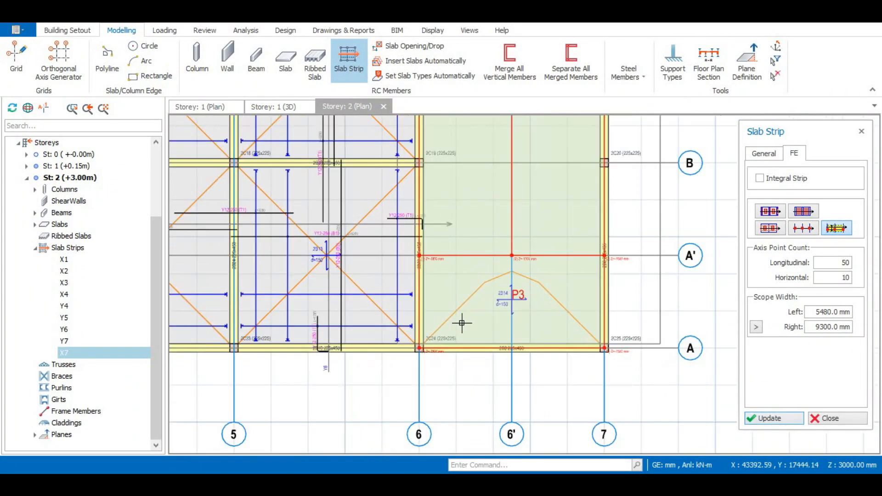
click(764, 154)
click(850, 179)
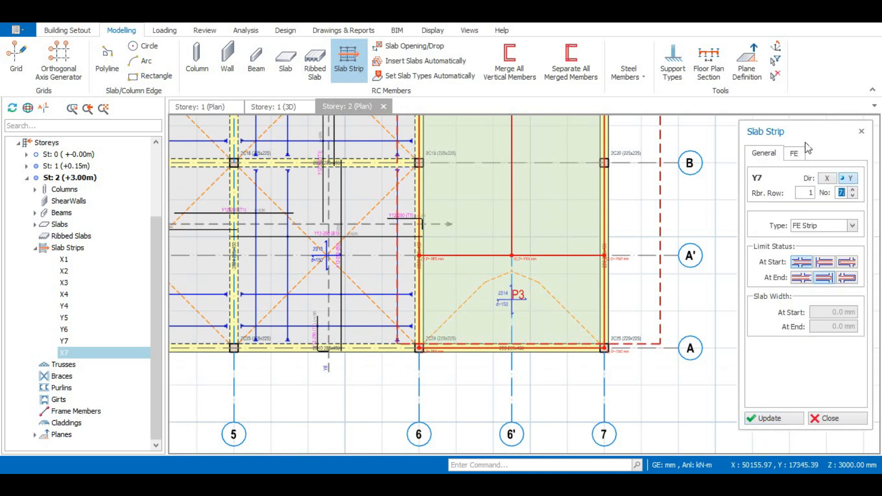
click(797, 155)
click(765, 155)
click(793, 151)
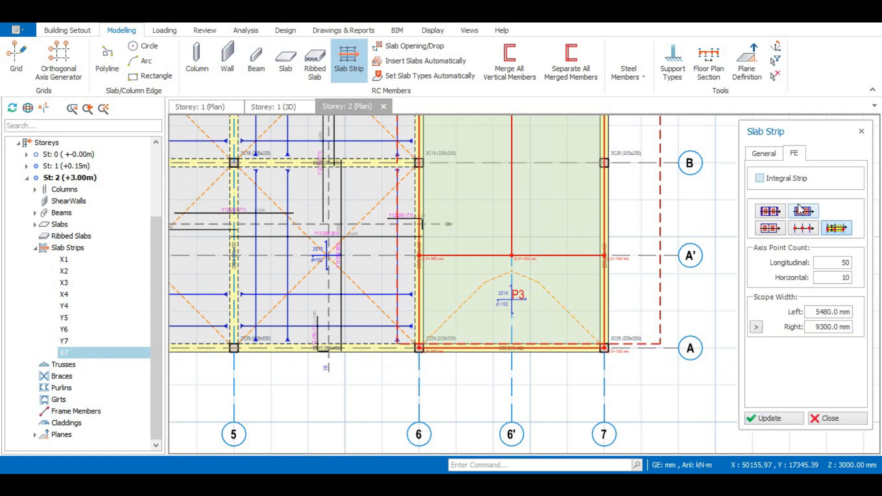
click(759, 179)
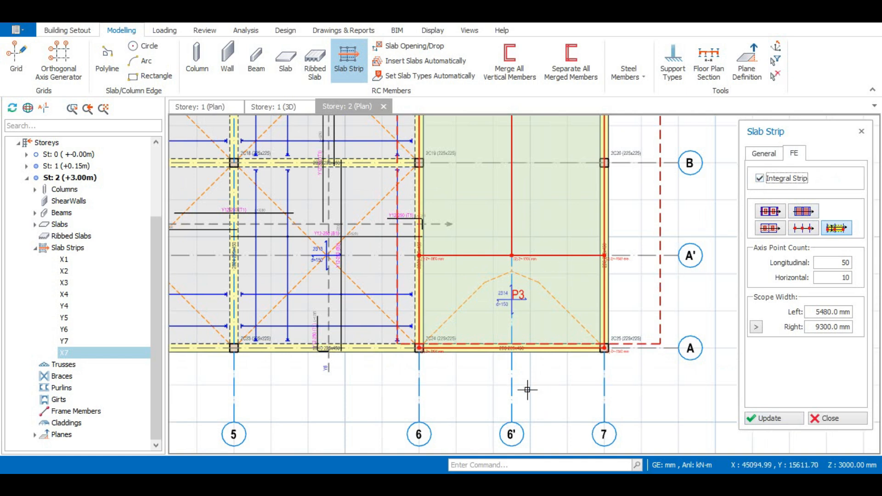
Place a Y-direction slab strip along axis 6' from just below axis A up to axis D.
scroll(521, 358, down, 2)
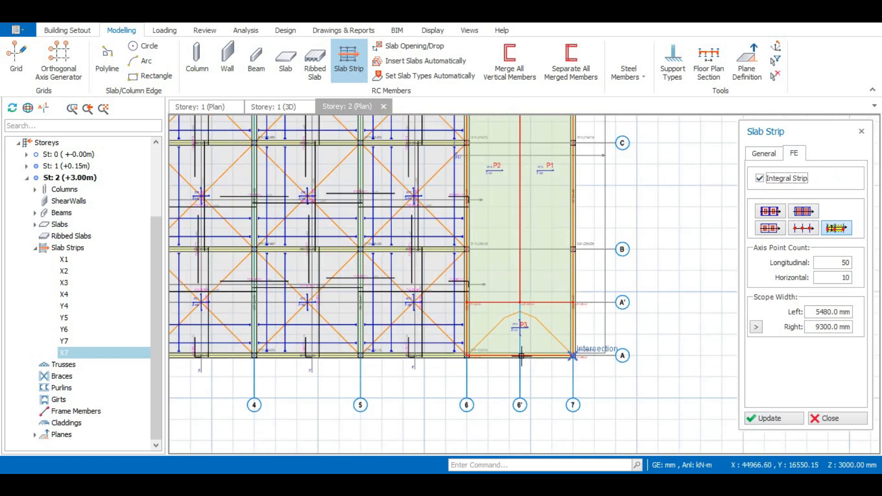
scroll(522, 358, down, 1)
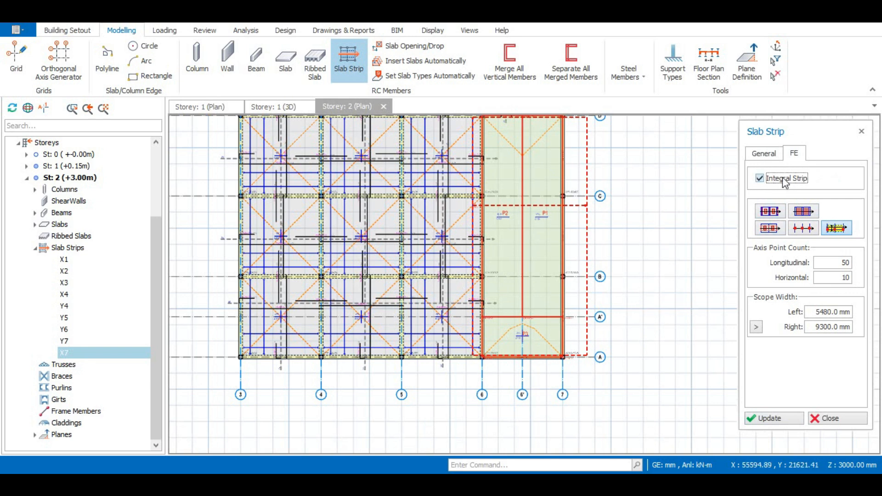
scroll(520, 373, down, 1)
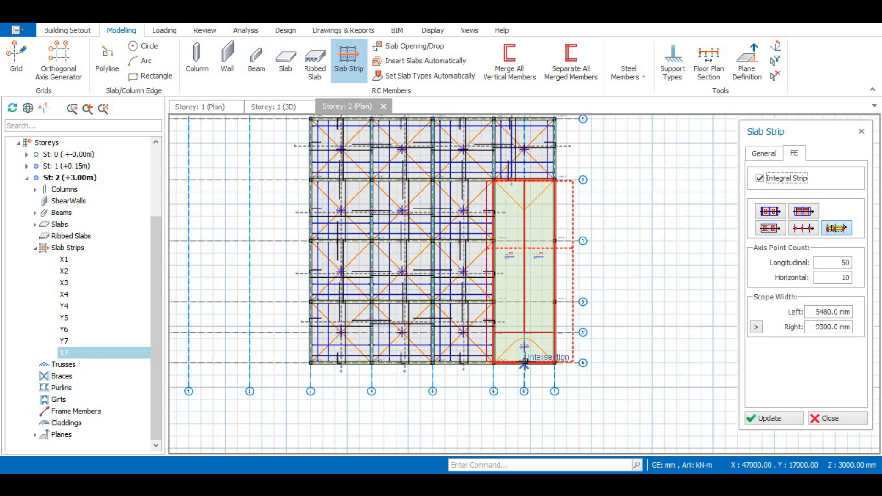
scroll(528, 377, up, 4)
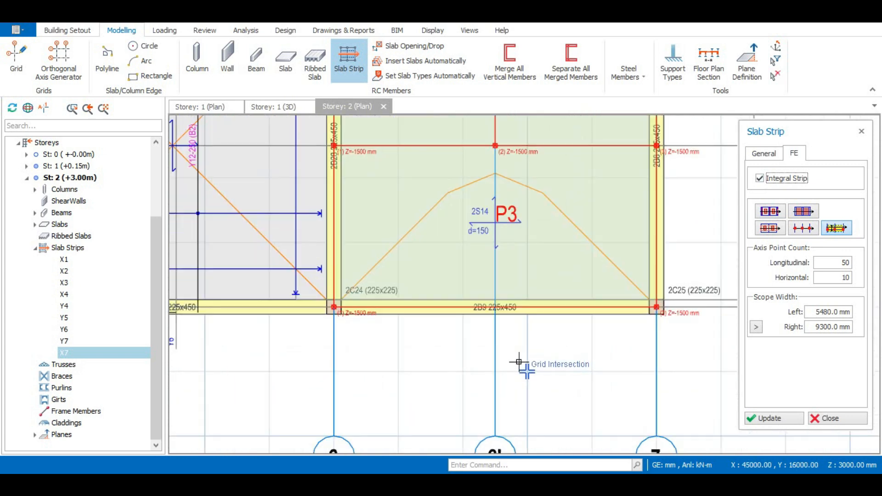
click(513, 324)
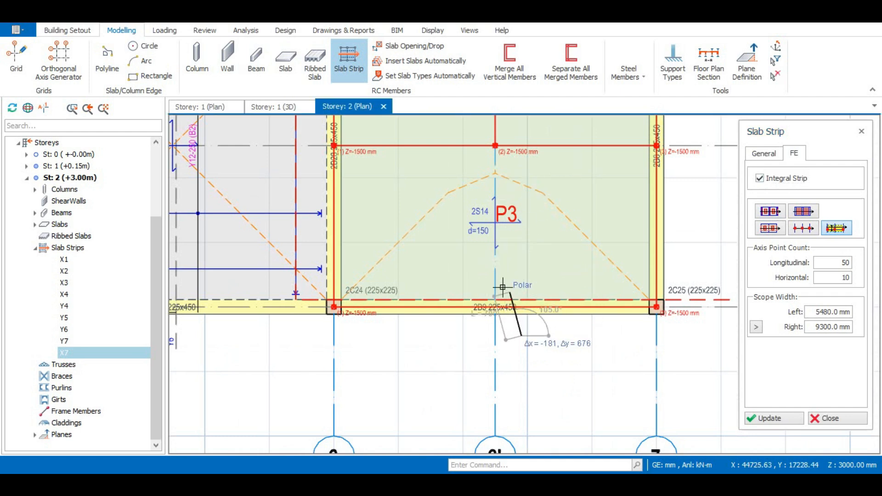
scroll(502, 287, down, 5)
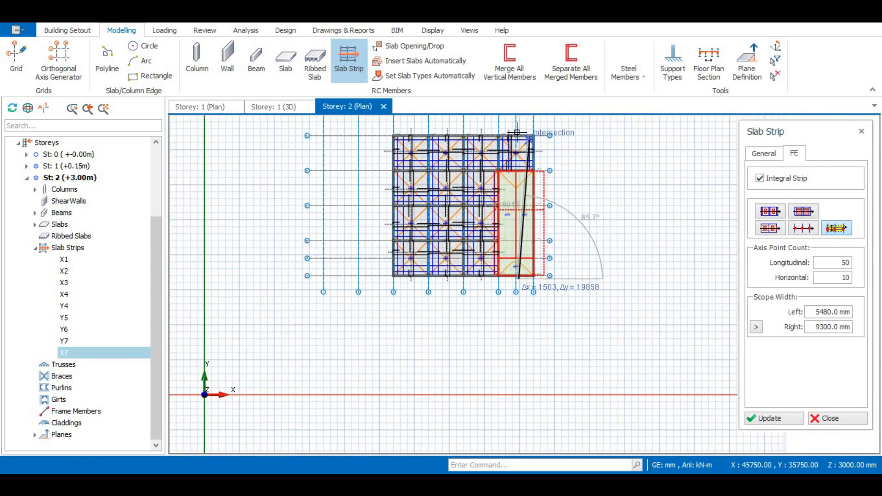
scroll(516, 135, up, 4)
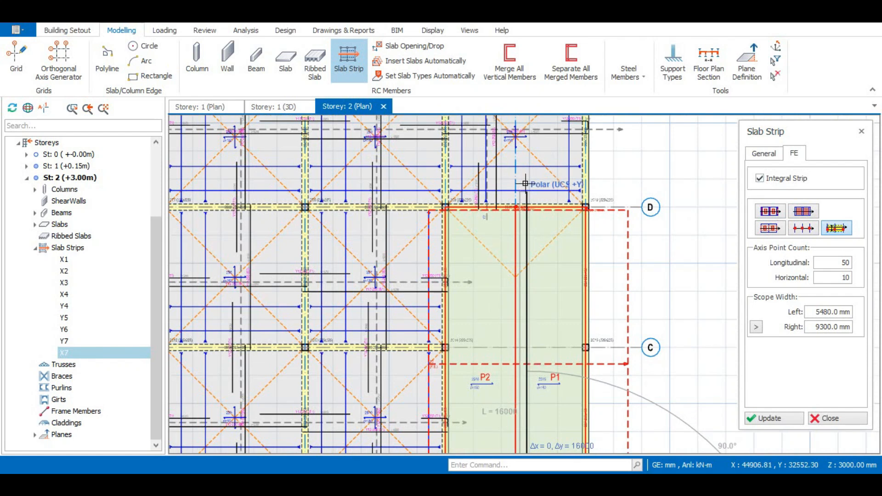
click(525, 183)
scroll(522, 156, down, 4)
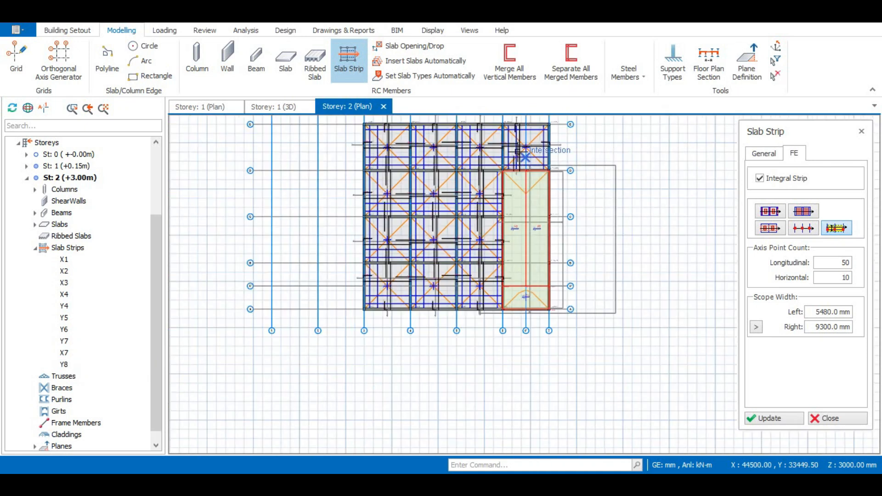
scroll(522, 154, up, 3)
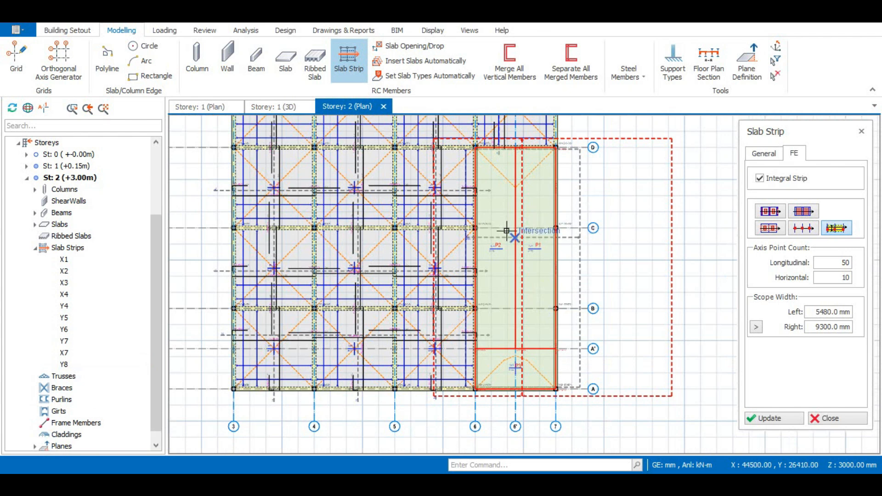
Set the new strip's left scope width to 2800 mm and update the strip.
click(823, 312)
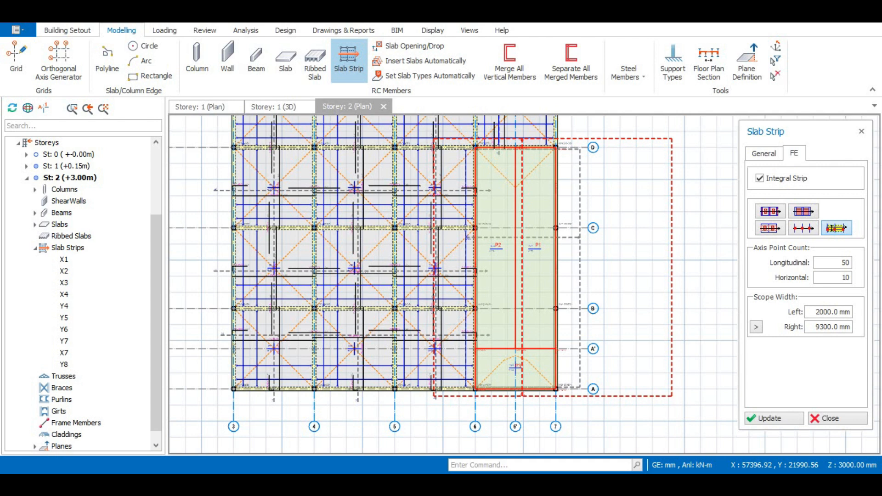
click(775, 419)
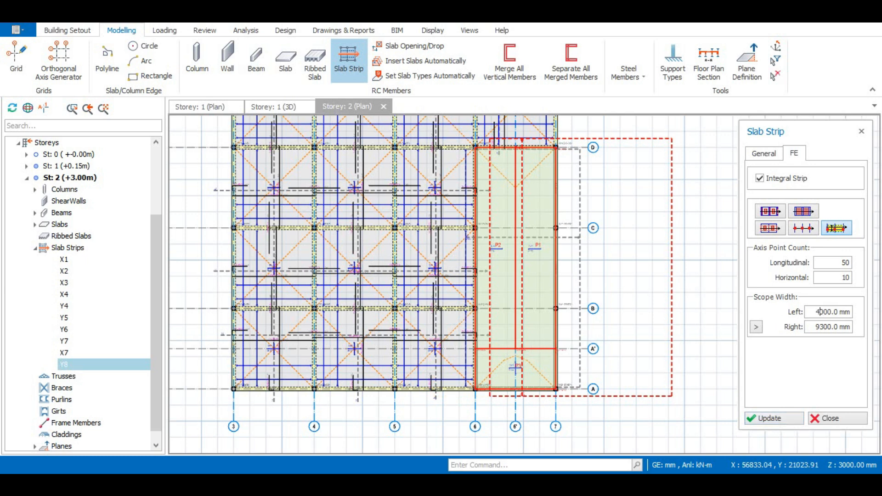
click(774, 418)
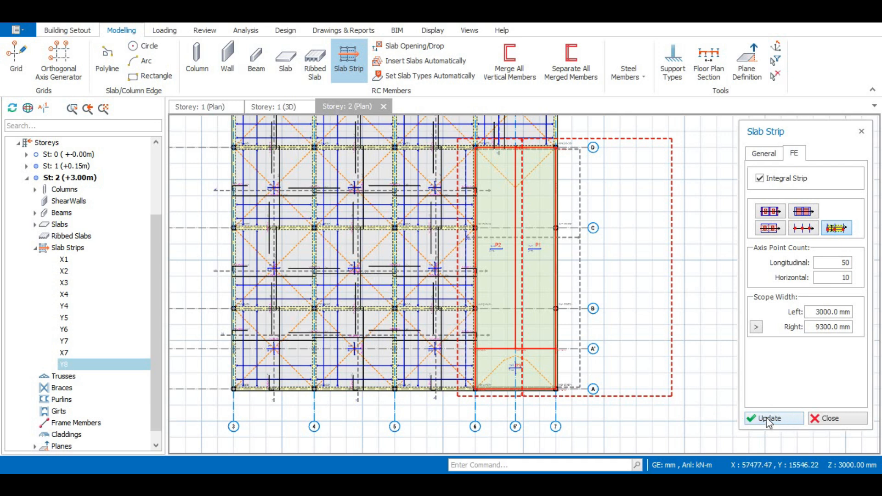
click(767, 418)
scroll(471, 289, up, 4)
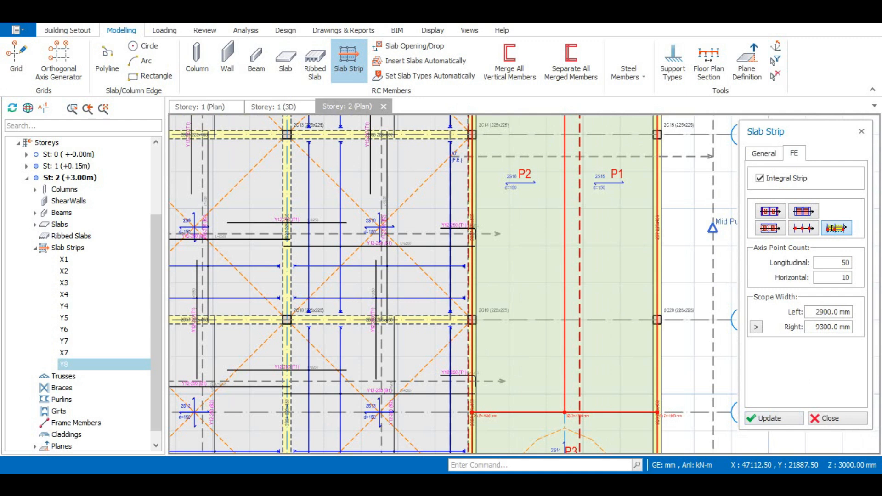
click(779, 418)
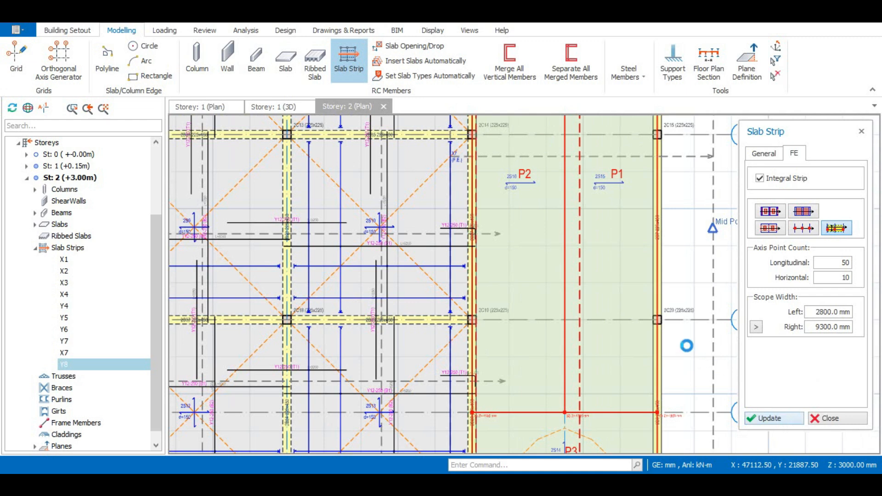
Set the strip's right scope width to 1980 mm, update the strip and close the dialog.
scroll(487, 255, down, 1)
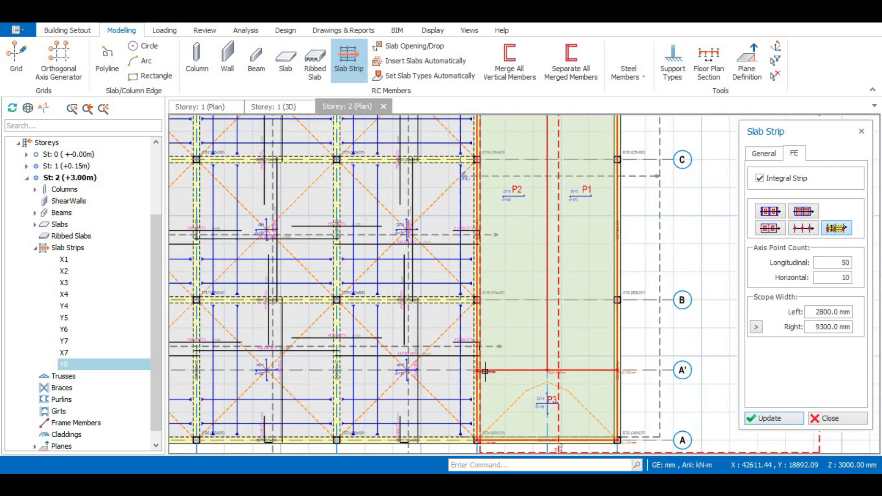
scroll(504, 290, down, 2)
scroll(485, 364, up, 5)
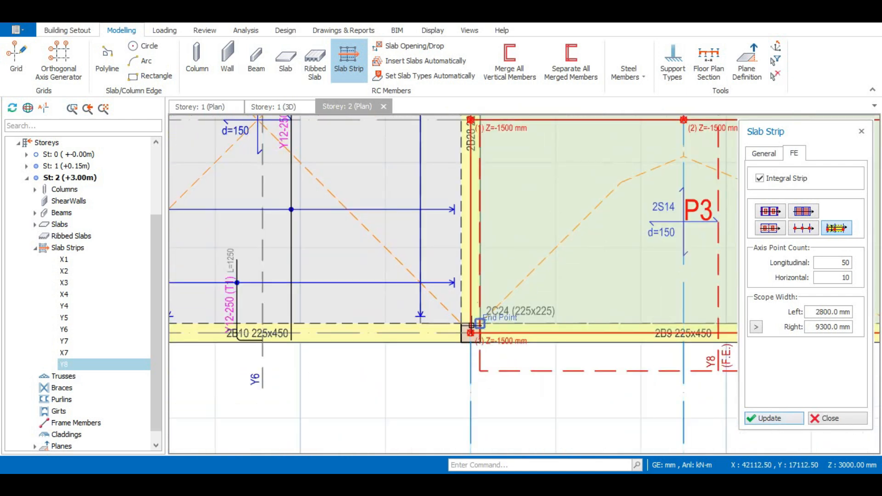
scroll(479, 323, down, 5)
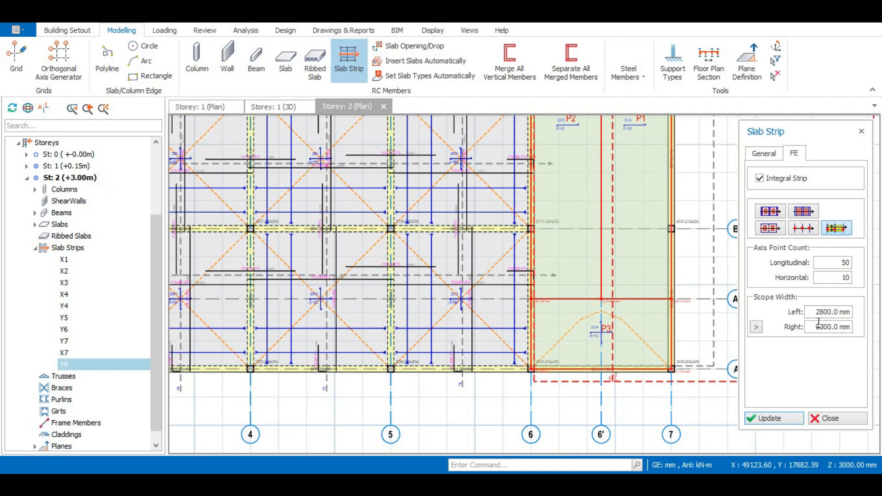
scroll(674, 331, down, 2)
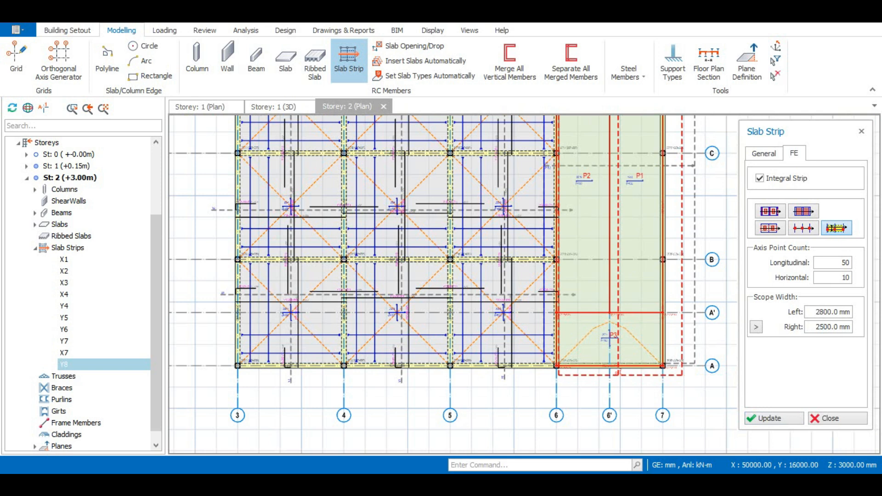
click(782, 419)
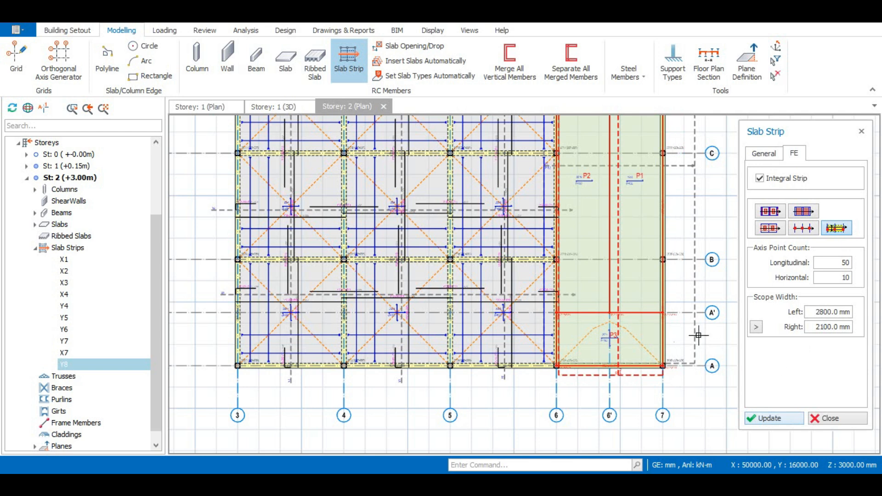
scroll(645, 369, up, 2)
scroll(646, 369, up, 2)
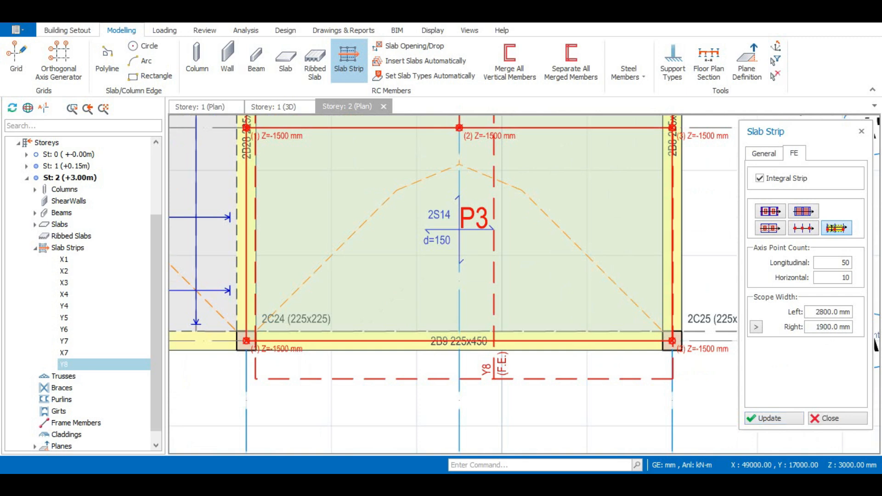
key(BackSpace)
text(8)
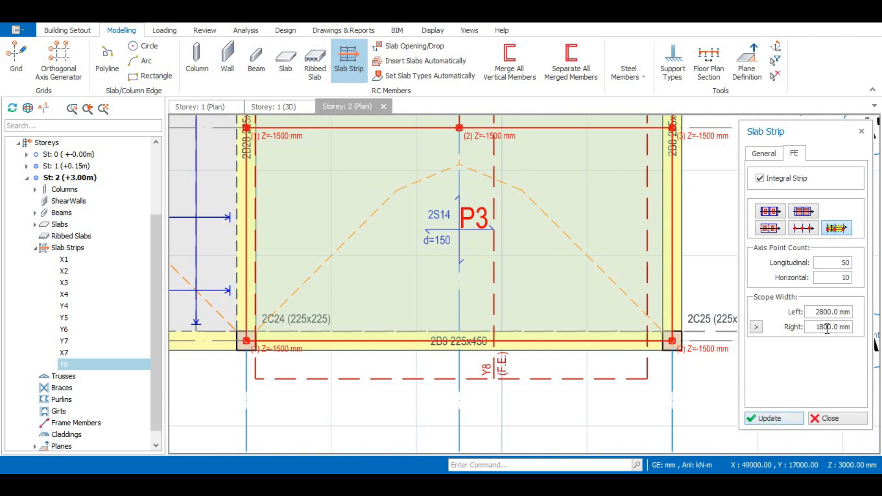
text(9)
click(767, 417)
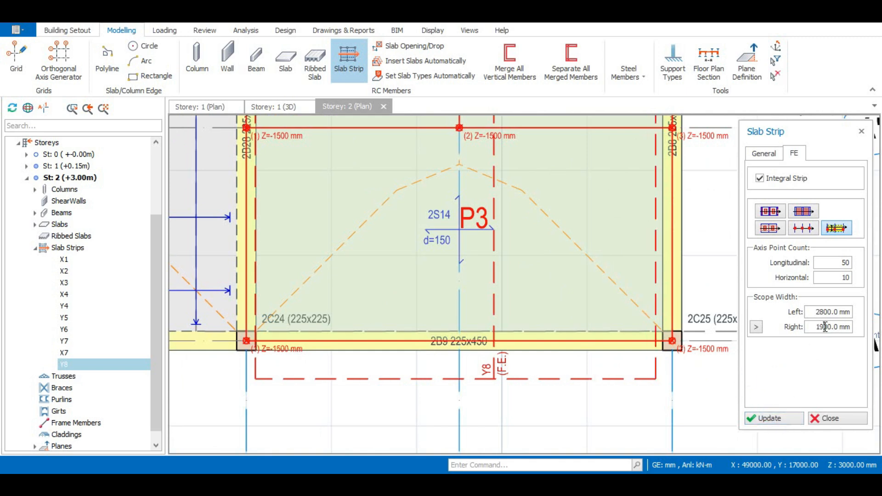
click(768, 418)
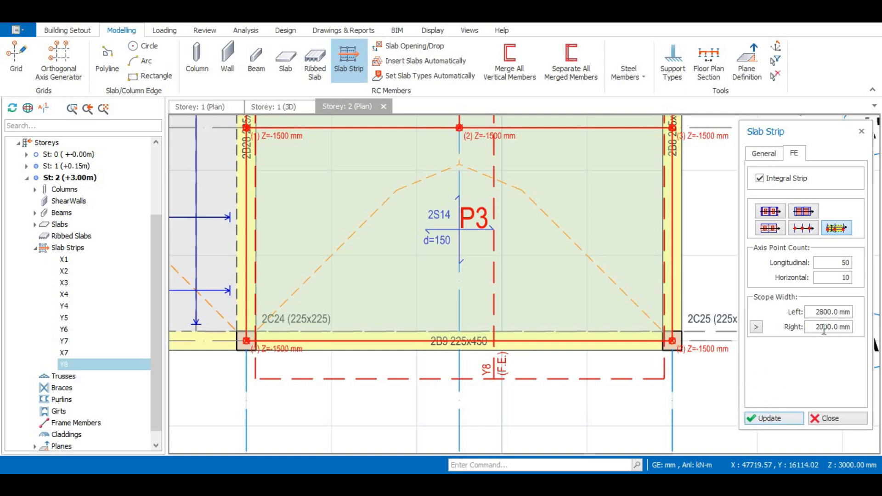
key(ctrl+a)
text(1950)
click(771, 419)
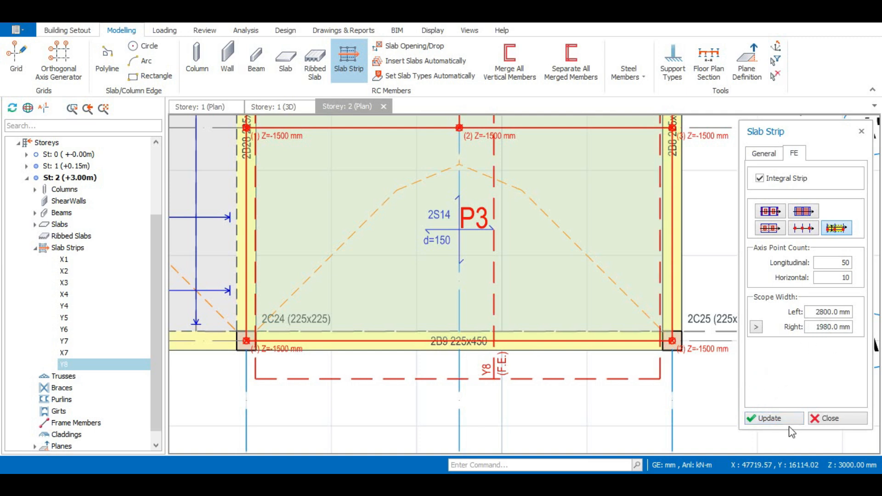
click(831, 417)
Select the new slab strip to reopen its FE strip settings.
scroll(617, 358, down, 6)
scroll(613, 350, down, 2)
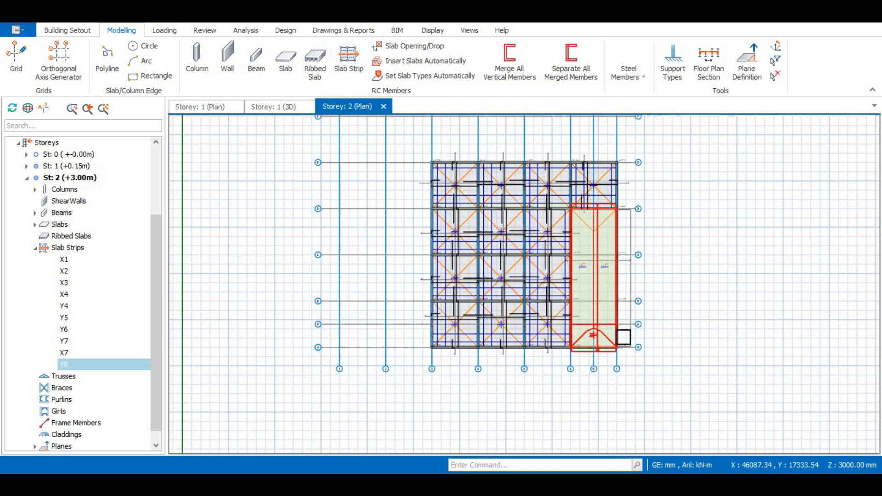
scroll(623, 222, up, 4)
scroll(630, 302, down, 3)
scroll(616, 350, up, 4)
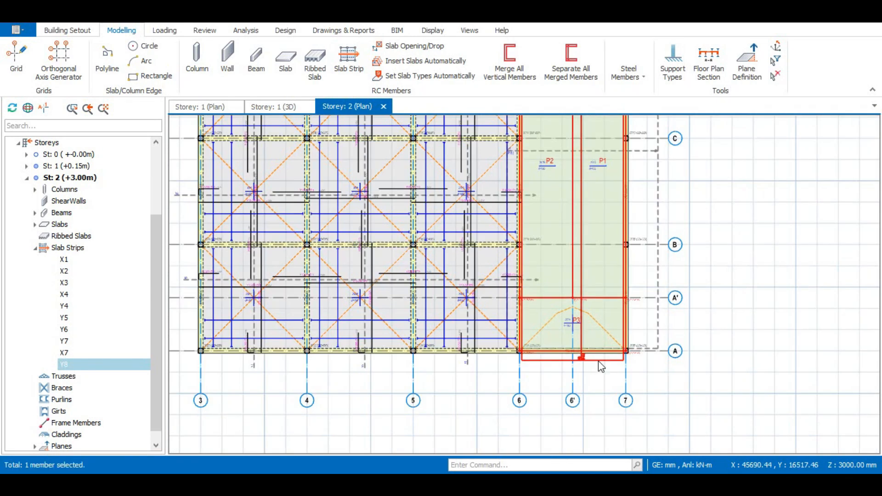
click(597, 359)
click(792, 153)
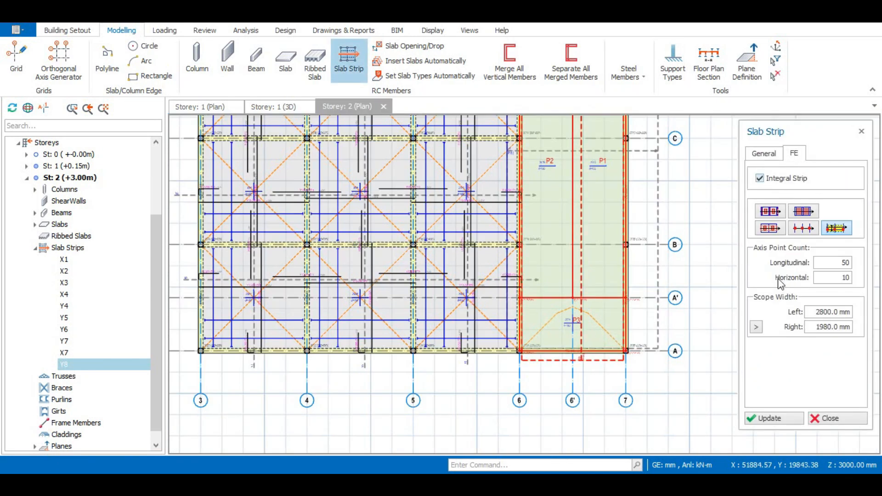
Close the strip dialog, then open the X7 slab strip along axis A and review its FE strip settings.
click(860, 131)
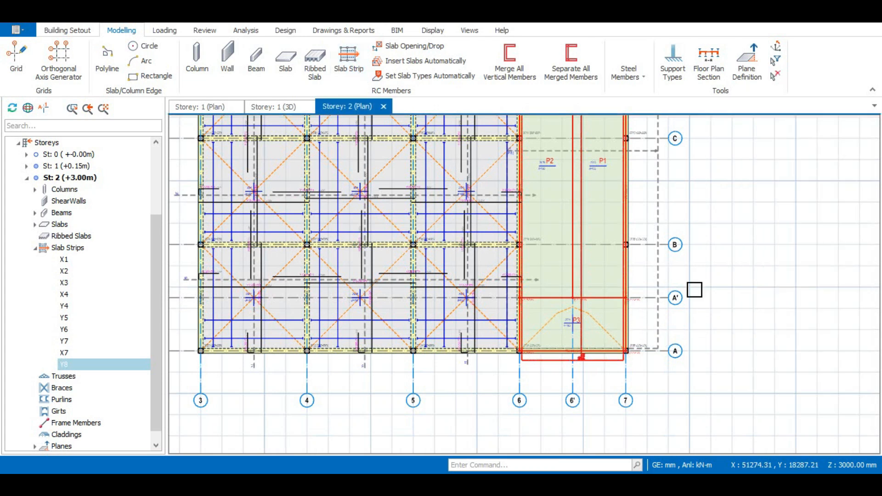
click(657, 316)
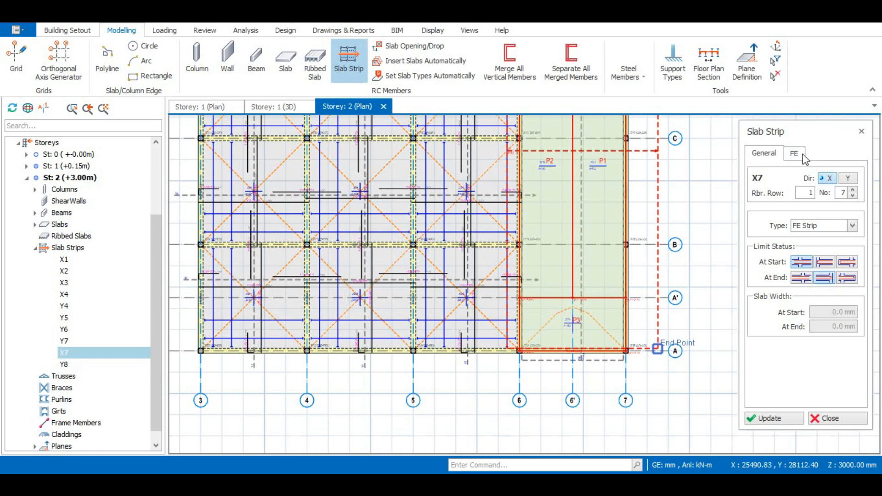
click(799, 155)
click(759, 178)
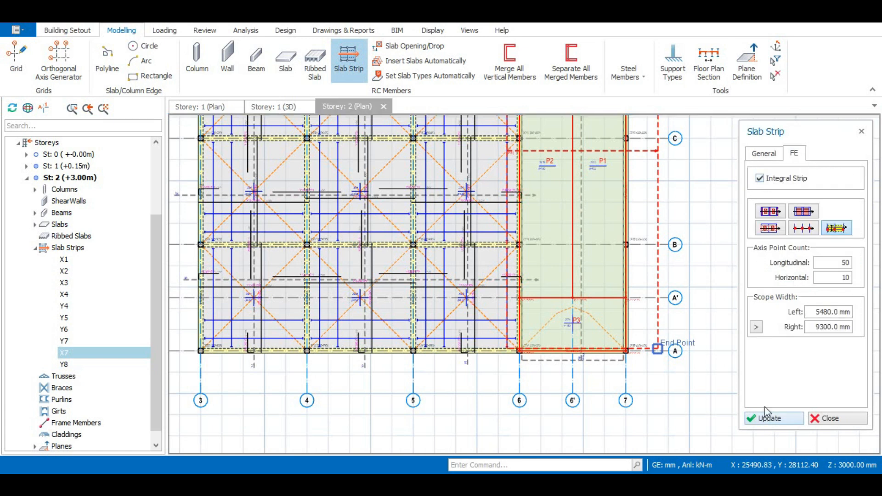
click(861, 131)
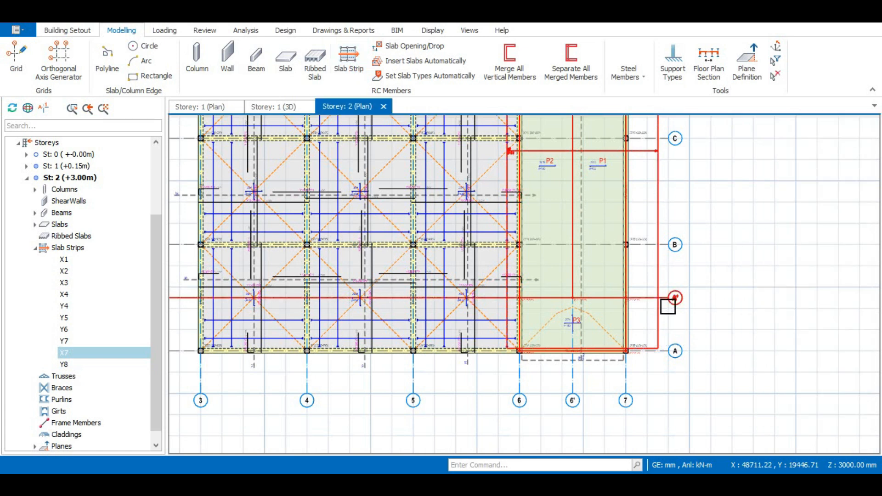
Examine the slab strips and panels P1 and P2 around axis C at various zoom levels.
scroll(646, 322, up, 2)
scroll(566, 345, down, 3)
scroll(544, 221, down, 1)
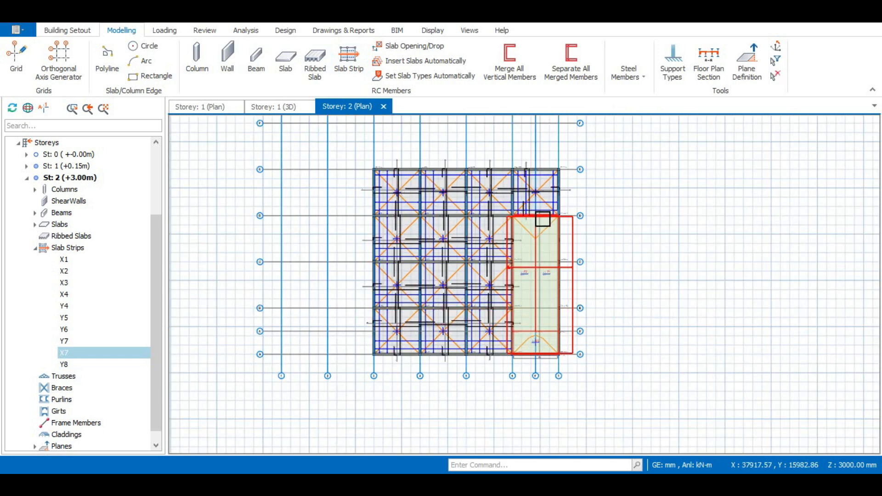
scroll(547, 243, up, 1)
scroll(547, 243, up, 8)
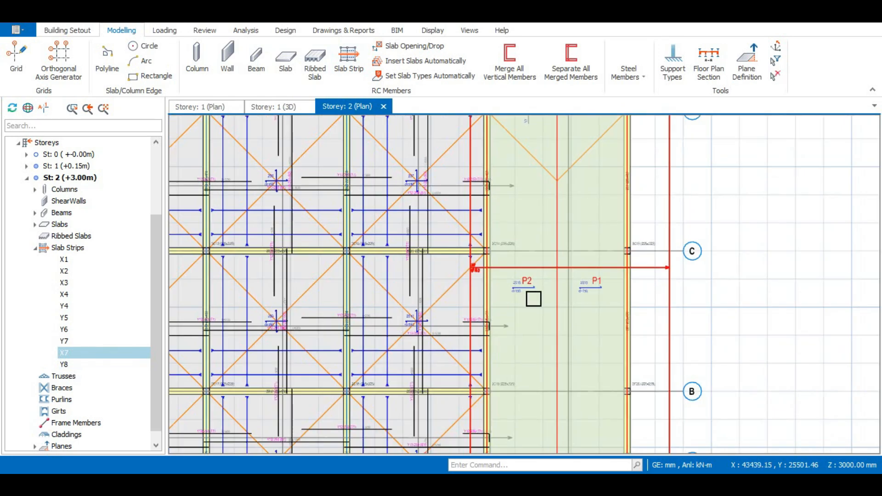
scroll(545, 286, down, 6)
scroll(527, 274, up, 3)
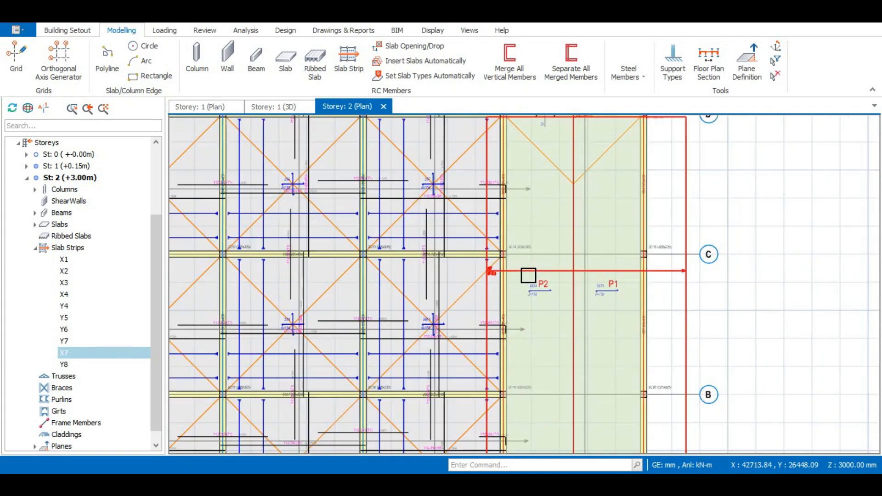
scroll(505, 276, up, 4)
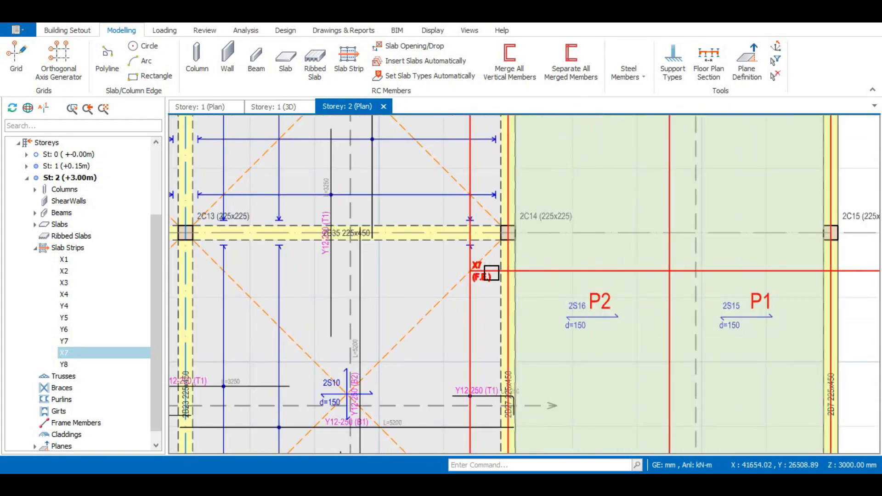
scroll(488, 274, down, 6)
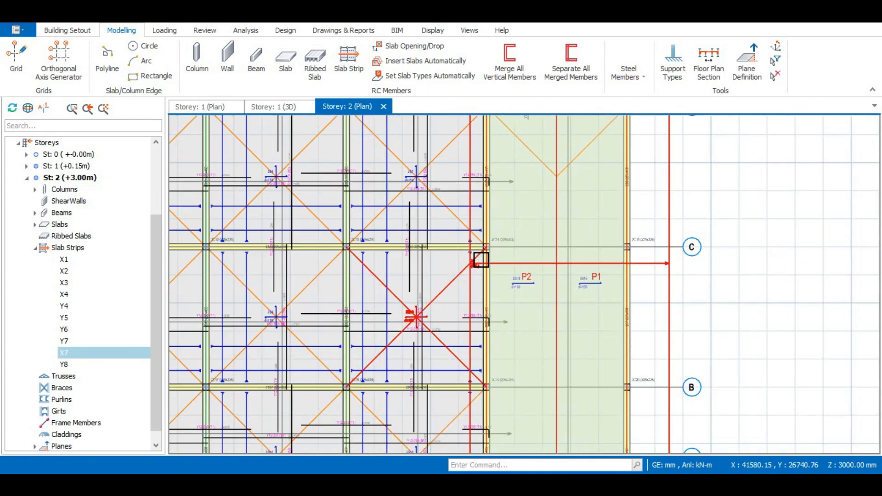
scroll(510, 260, down, 3)
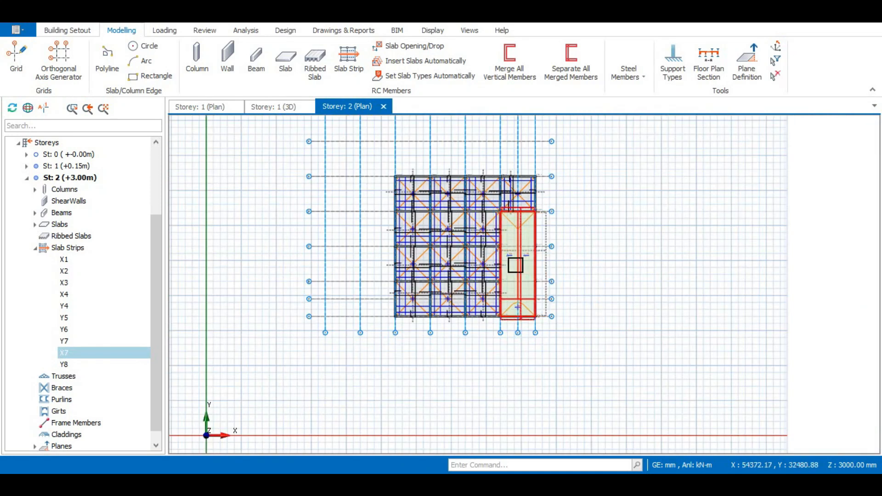
scroll(514, 261, up, 3)
scroll(470, 207, down, 1)
scroll(454, 260, up, 2)
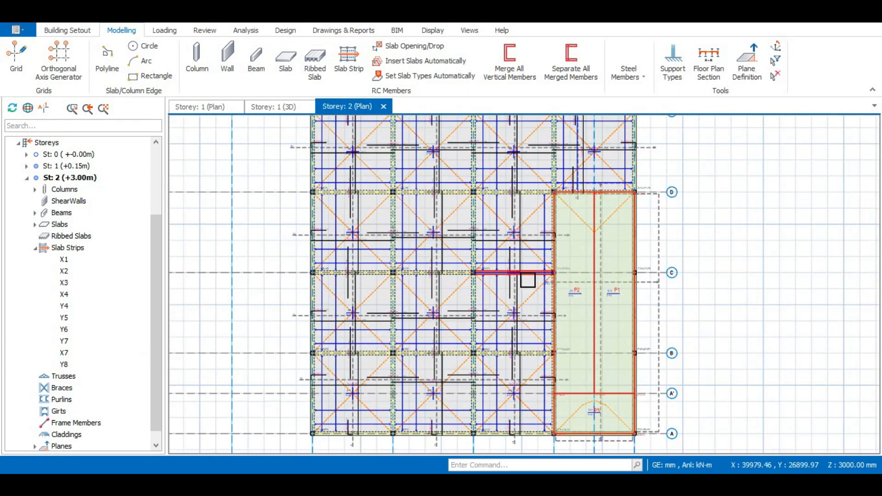
scroll(524, 278, down, 2)
click(298, 110)
mouse_move(464, 294)
middle_down()
mouse_move(437, 332)
mouse_move(467, 374)
mouse_move(542, 354)
mouse_move(212, 132)
middle_up()
click(354, 107)
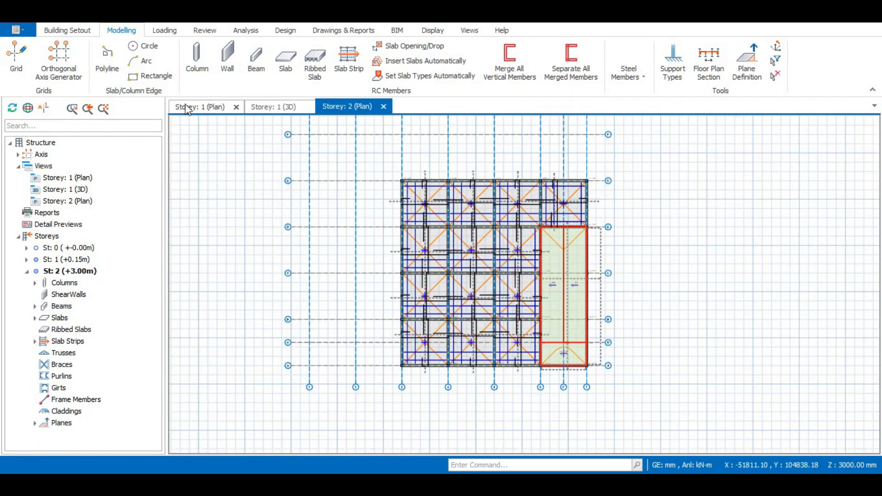
click(206, 111)
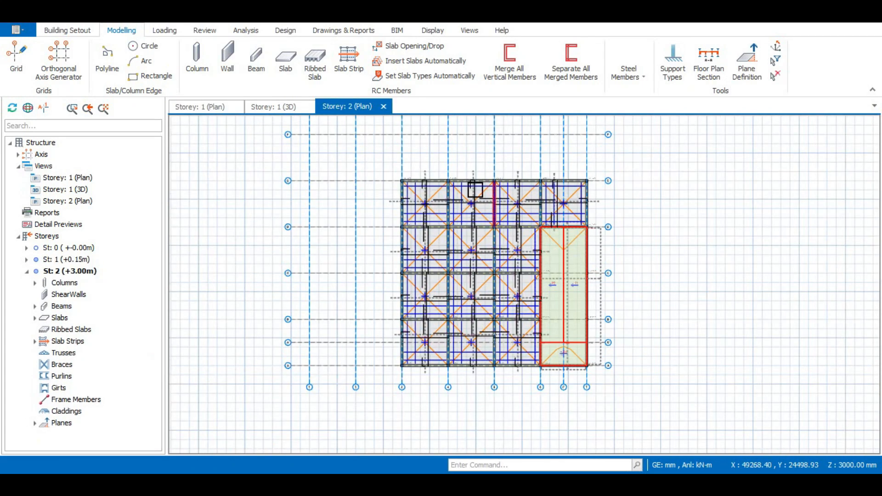
scroll(386, 163, down, 3)
scroll(463, 191, up, 3)
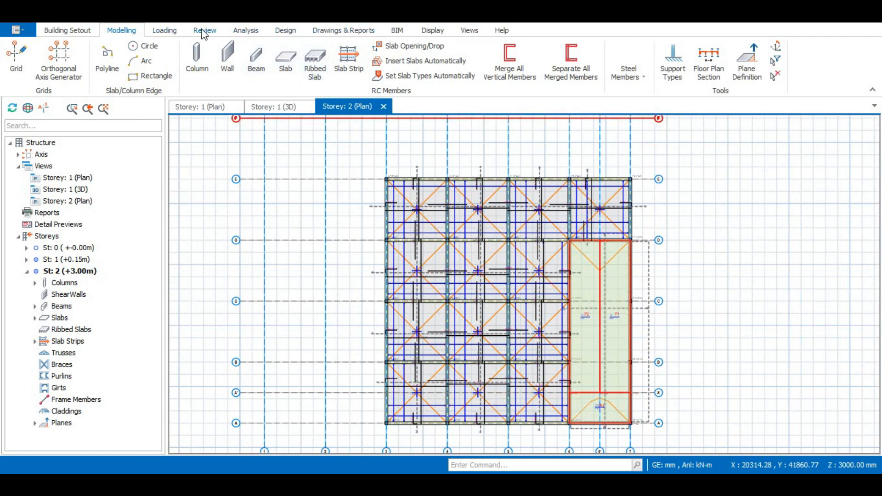
click(159, 32)
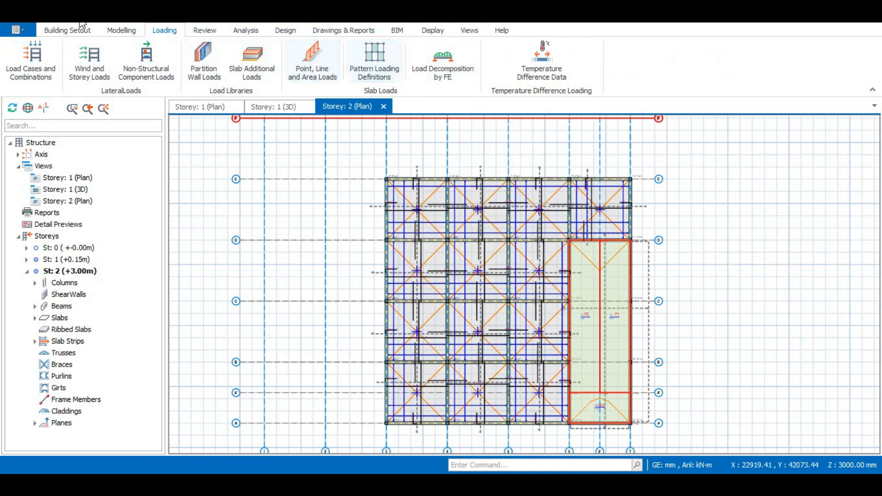
click(64, 31)
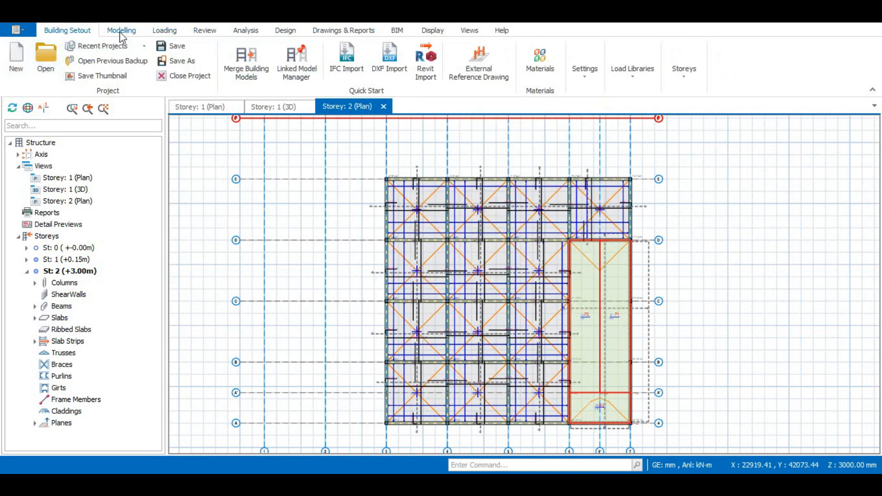
click(236, 32)
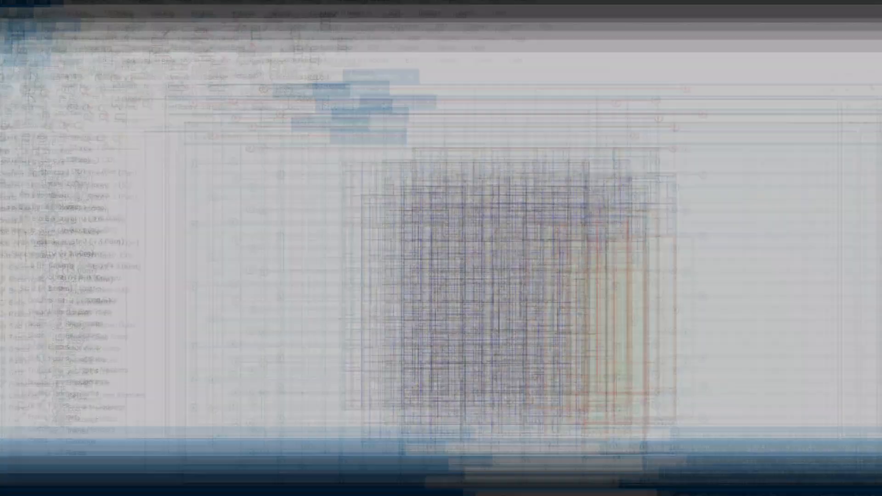